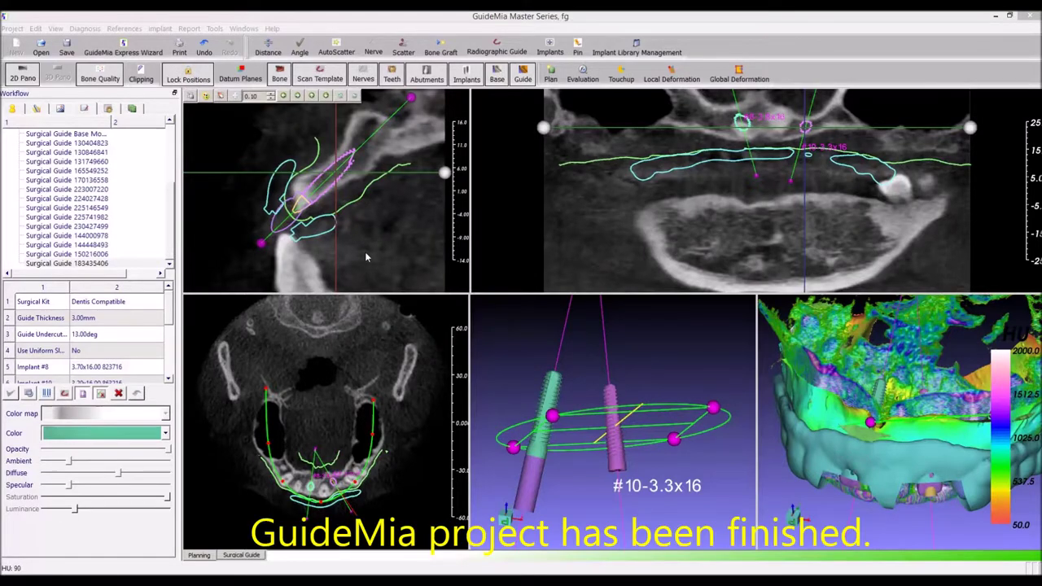
- Turn off the Bone display to remove the noisy bone structure from the 3D view
drag(525, 362, 635, 440)
mouse_move(901, 530)
mouse_down()
mouse_move(923, 395)
mouse_move(810, 441)
mouse_move(814, 460)
mouse_up()
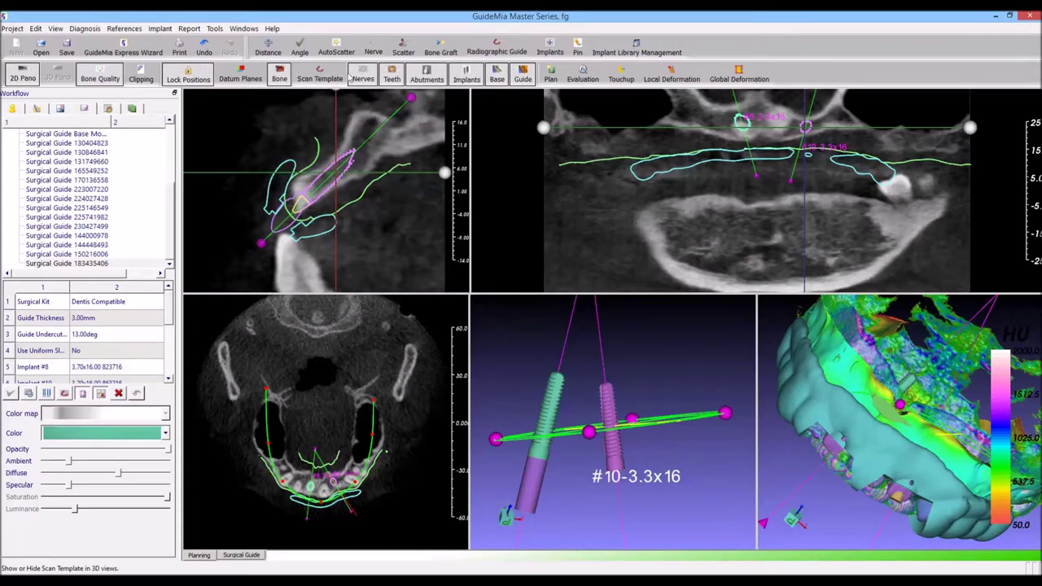
click(287, 76)
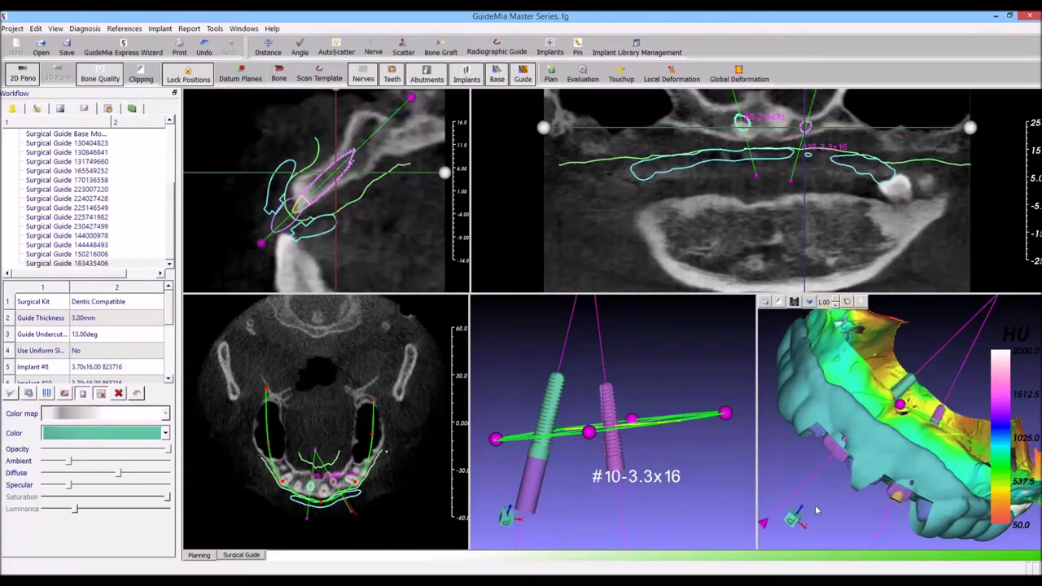
- Hide the surgical guide model and orbit the jaw to inspect the arch from several angles
mouse_move(804, 513)
mouse_down()
mouse_move(836, 547)
mouse_move(814, 471)
mouse_up()
right_click(798, 442)
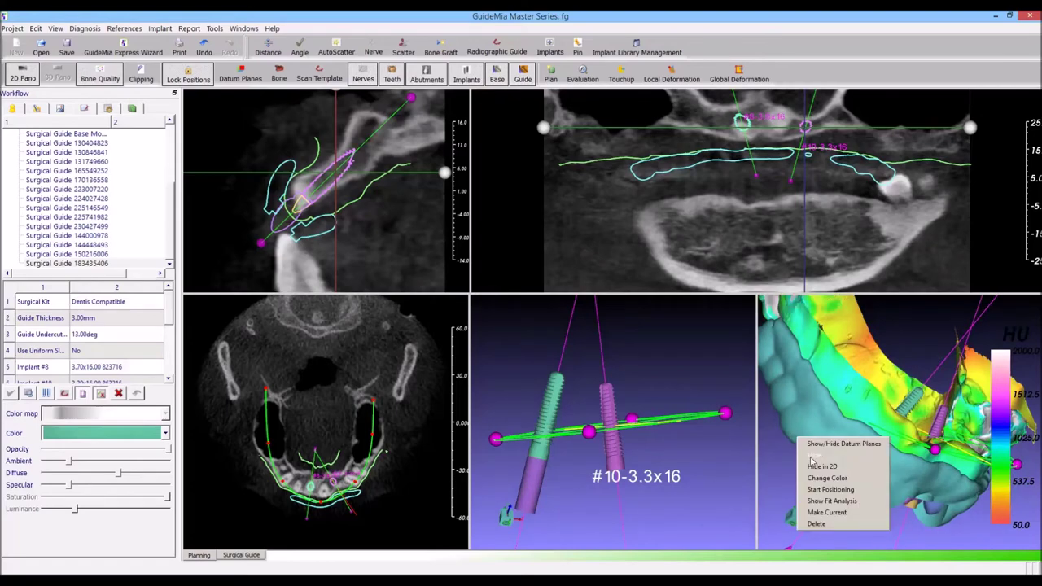
click(814, 466)
mouse_move(848, 526)
mouse_down()
mouse_move(861, 270)
mouse_move(866, 351)
mouse_up()
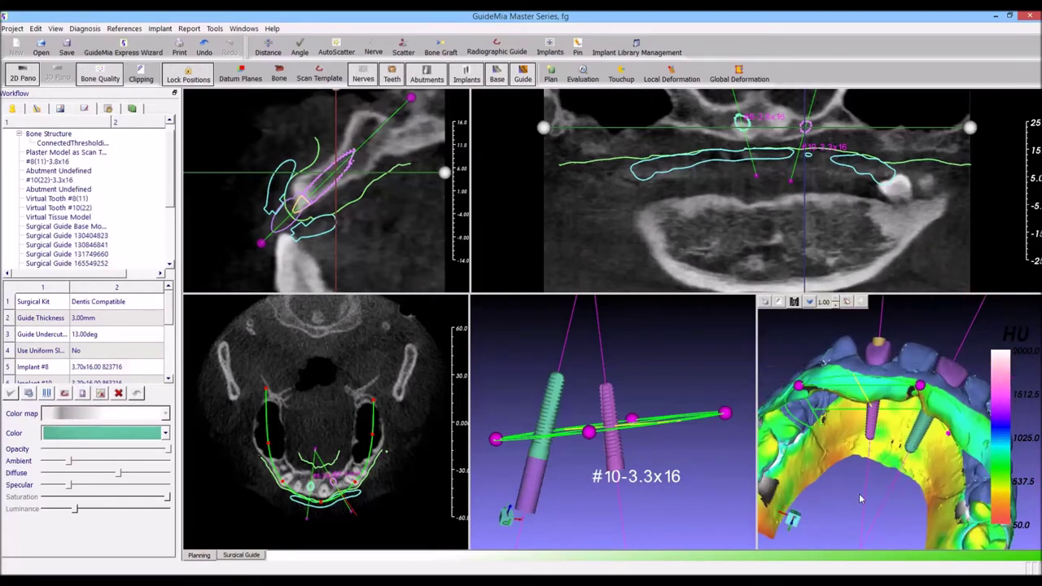
drag(861, 499, 812, 554)
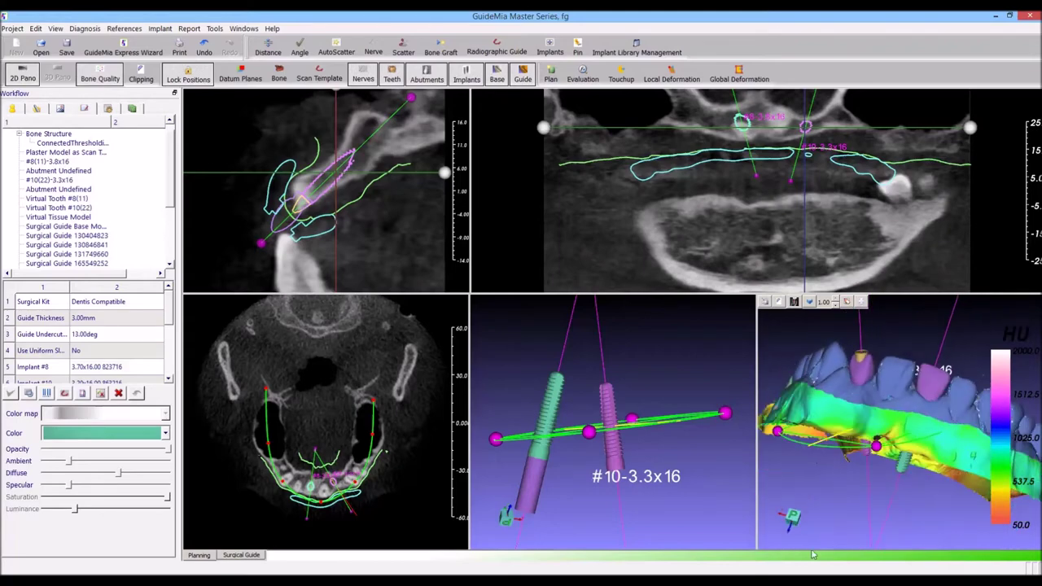
drag(812, 555, 863, 488)
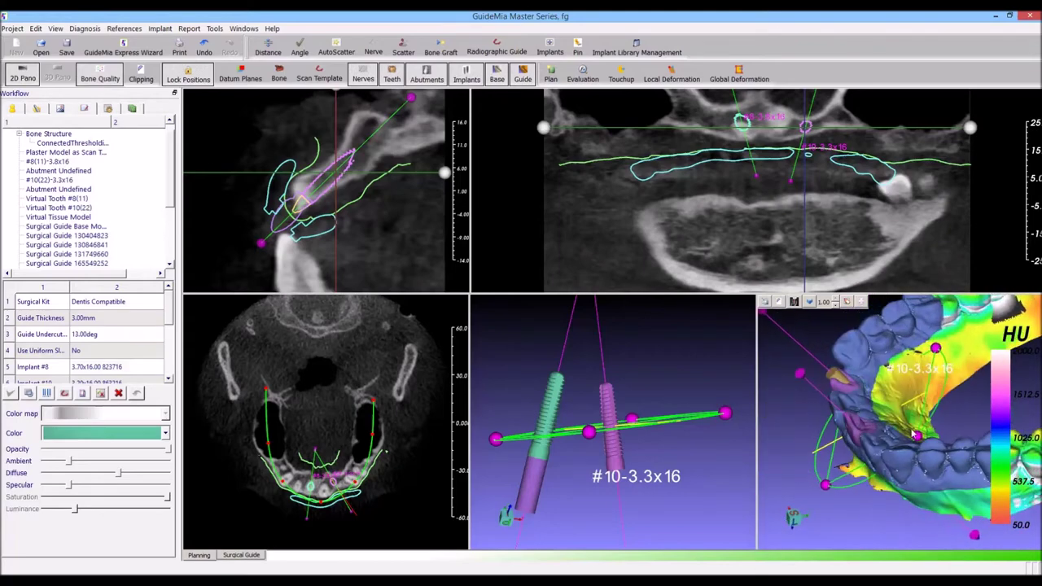
drag(915, 437, 930, 465)
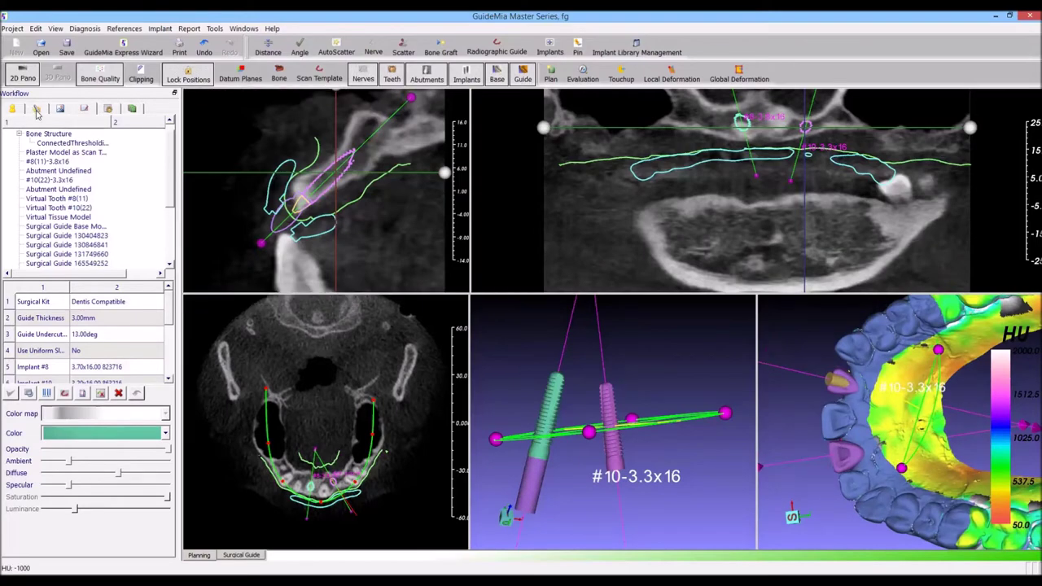
click(36, 111)
- Add the Active_NP_No_Connector scan abutment from the ScanAbutments folder to all implants
click(23, 414)
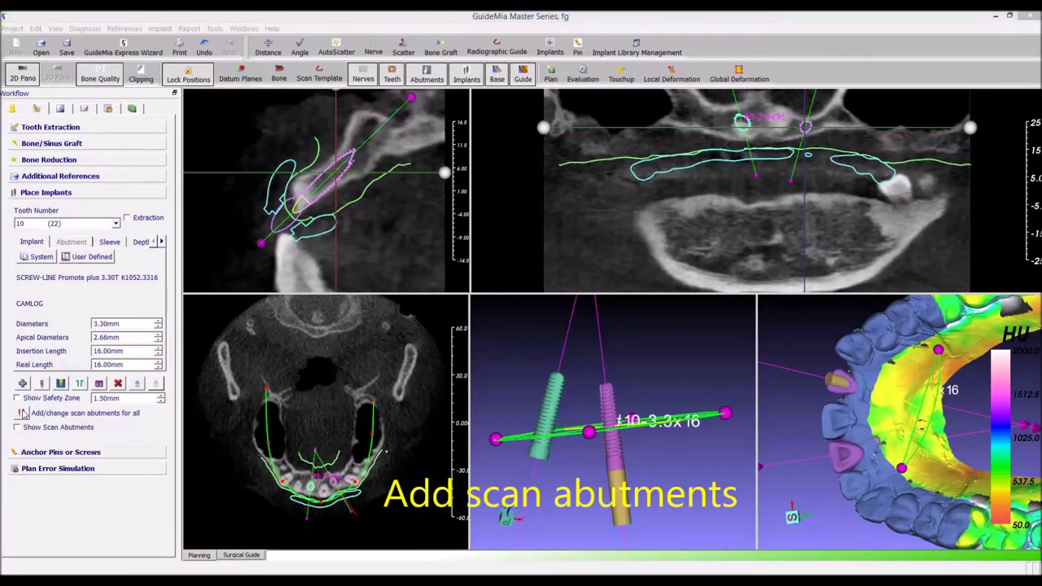
double_click(409, 251)
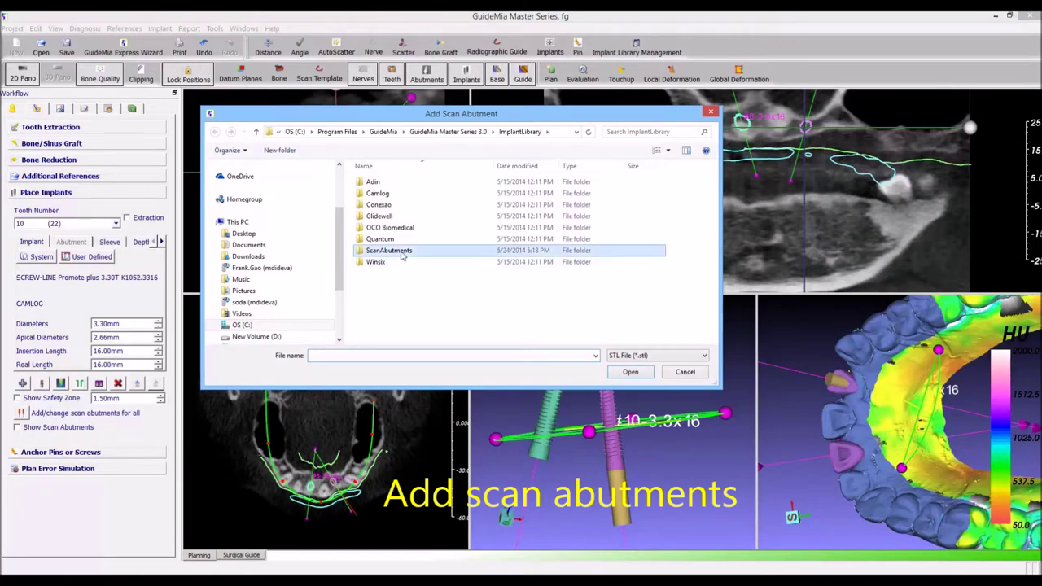
double_click(414, 193)
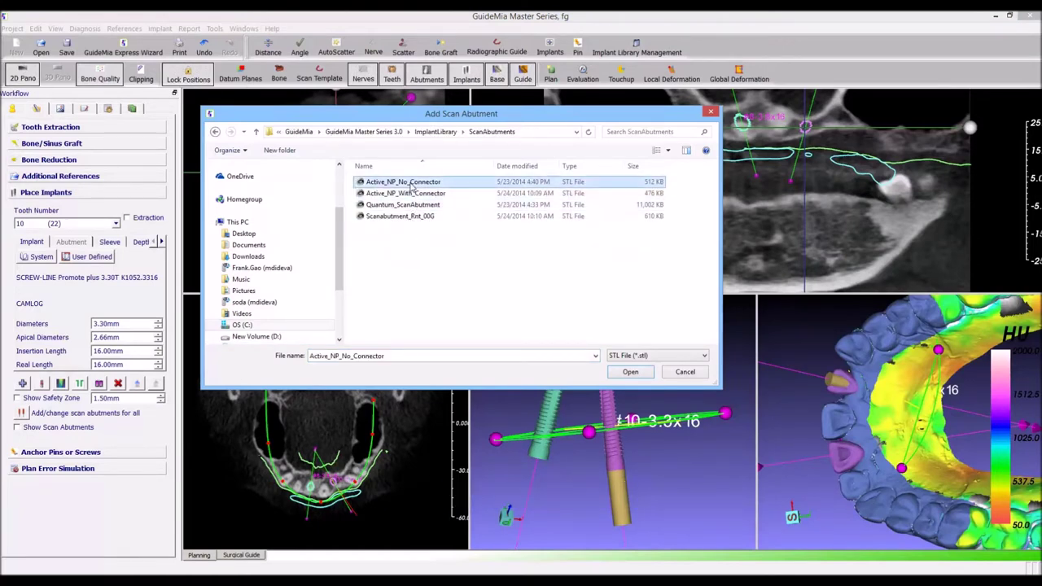
- Switch both abutments on the model to scan abutment display and inspect them
mouse_move(863, 472)
mouse_down()
mouse_move(816, 479)
mouse_move(947, 467)
mouse_up()
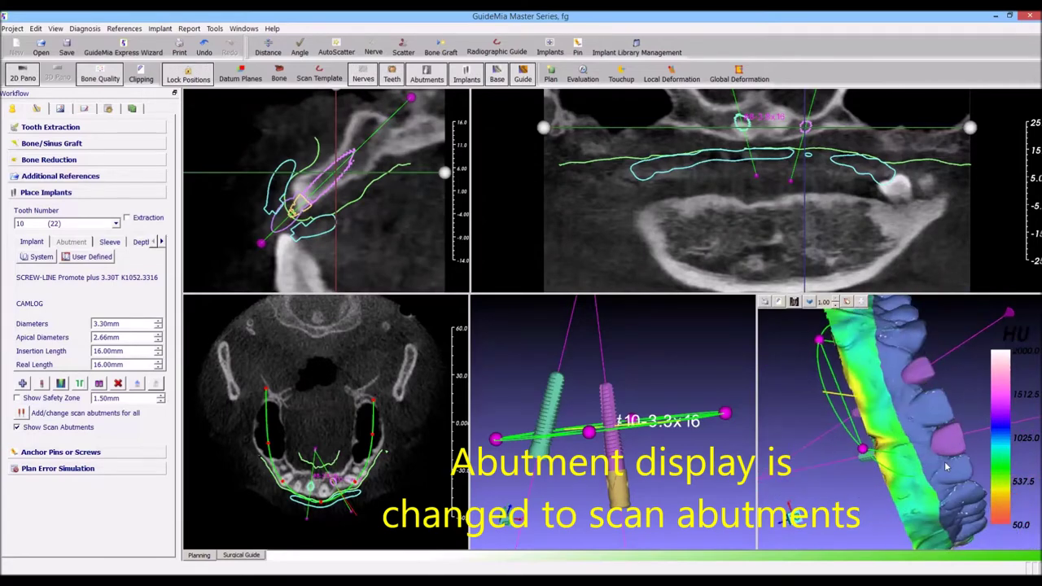
right_click(951, 450)
click(970, 471)
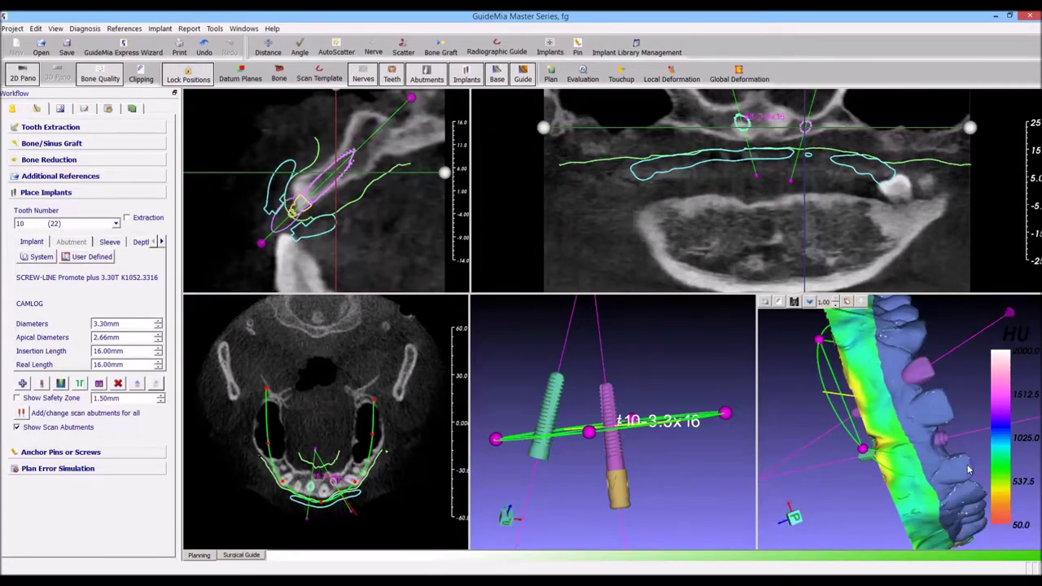
right_click(933, 385)
click(947, 398)
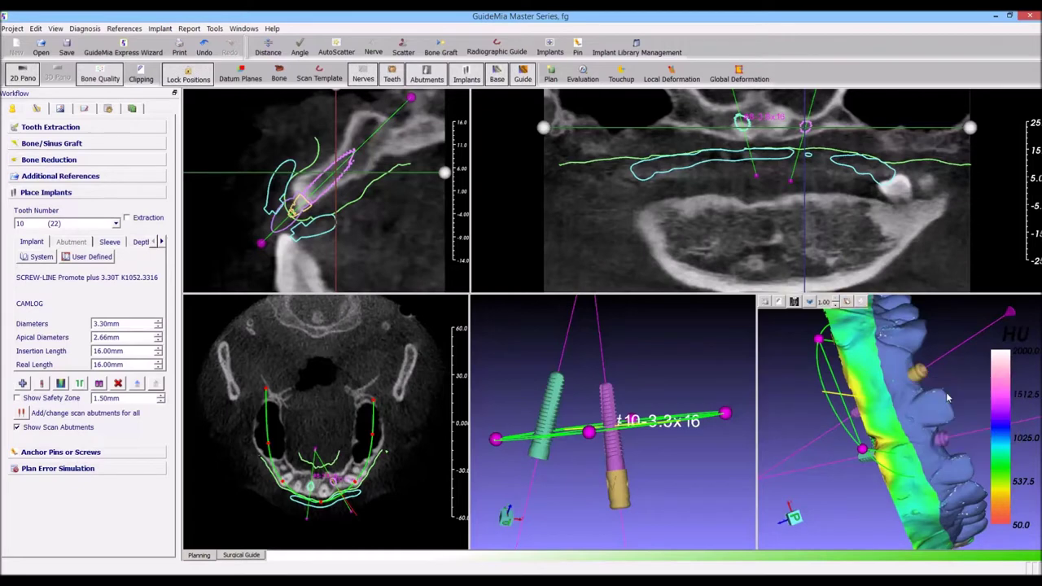
drag(958, 382, 912, 432)
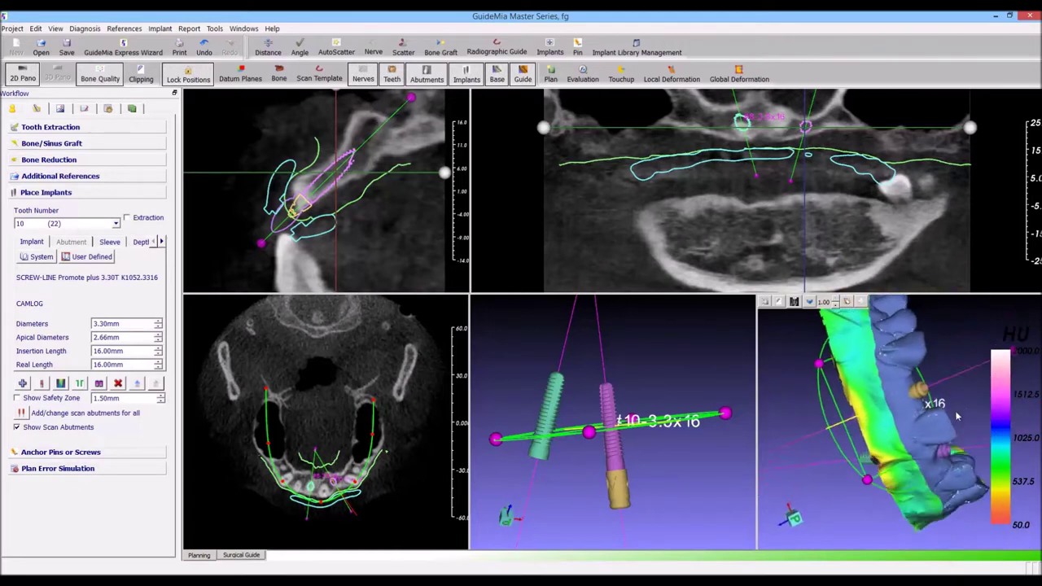
click(12, 29)
mouse_move(23, 102)
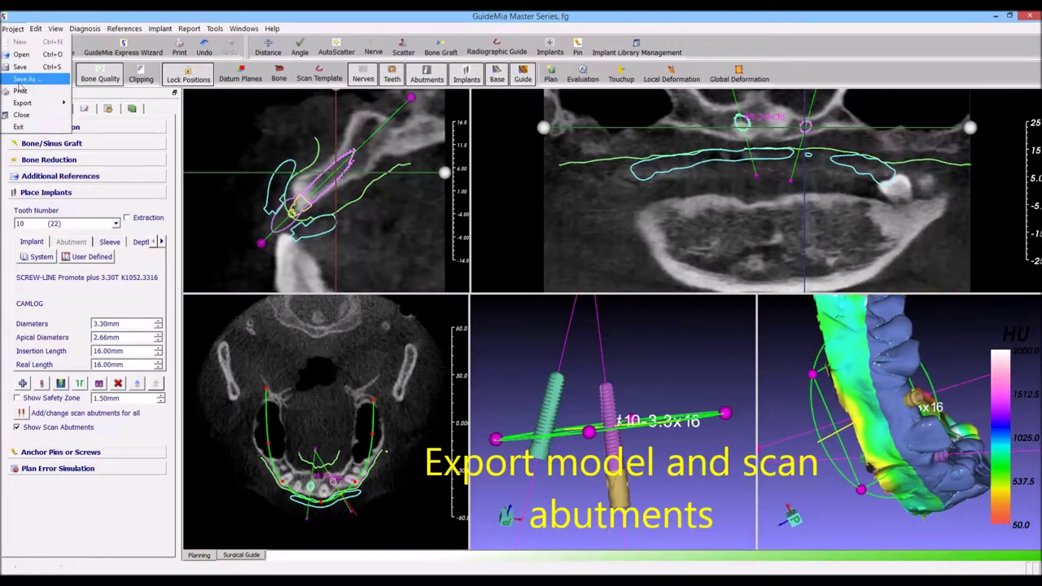
- Export the jaw model with its scan abutments to STL as modelwithabutments.stl in the AB Dental folder
click(142, 152)
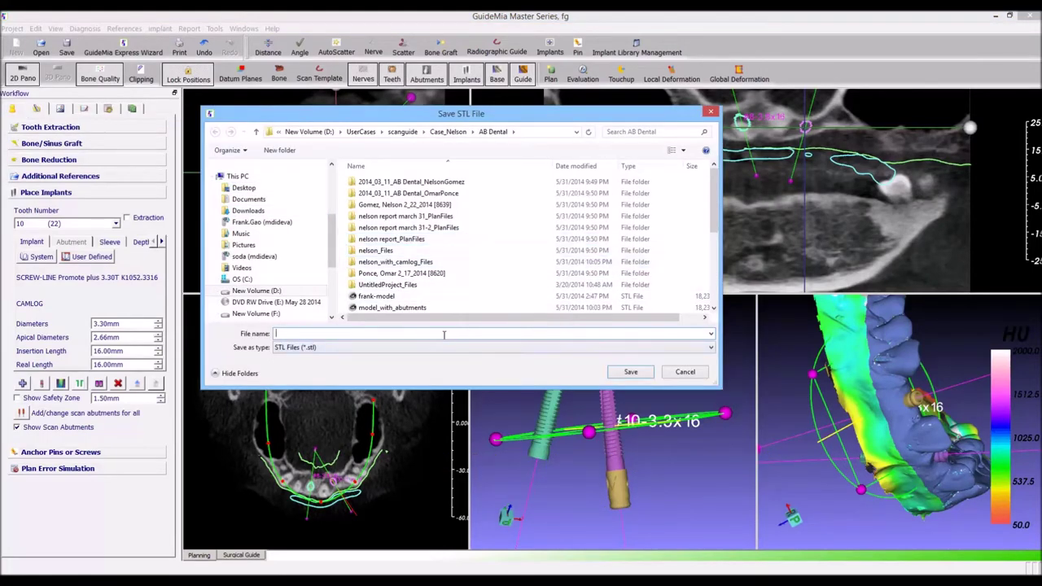
text(mode)
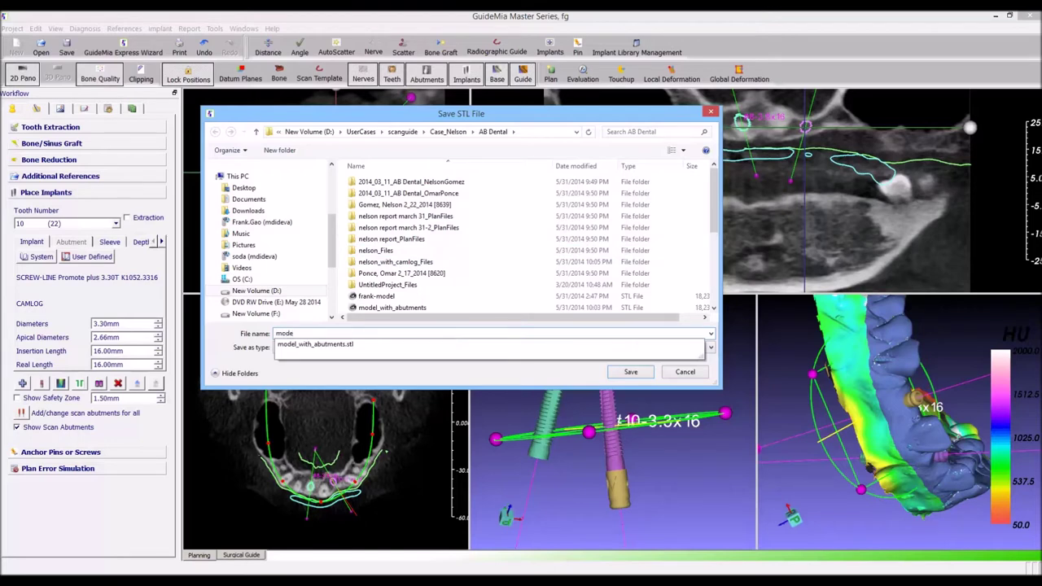
text(lwithab)
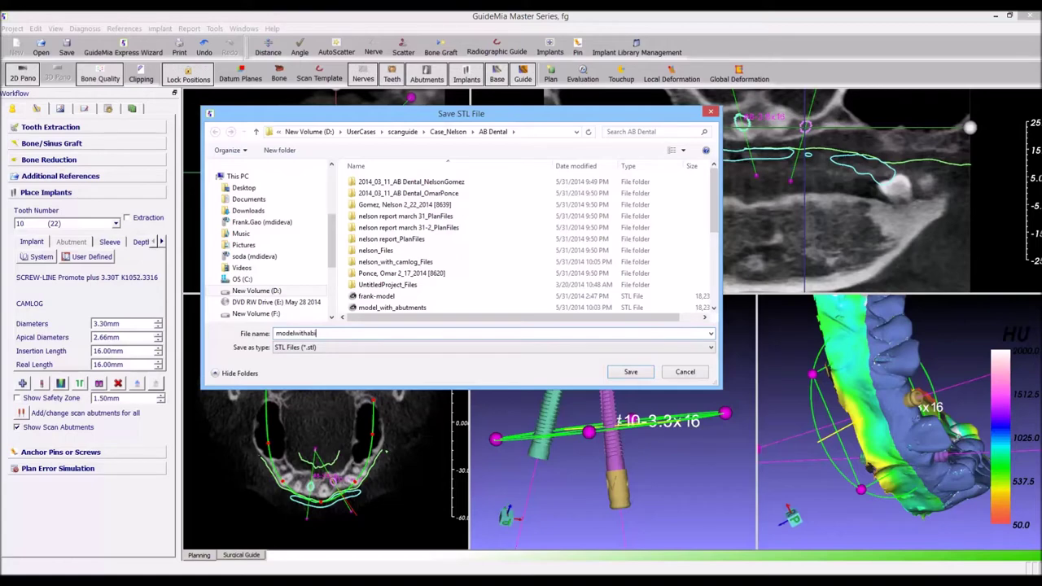
text(tmen)
key(Return)
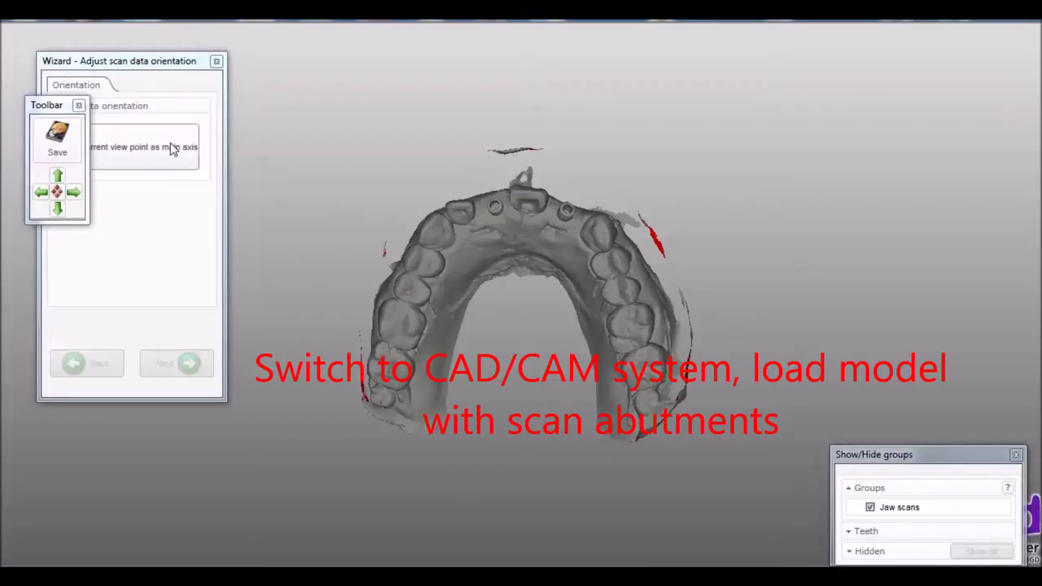
- Set the current view as the main axis and move on to implant position detection
click(171, 149)
mouse_move(729, 344)
right_down()
mouse_move(739, 358)
mouse_move(414, 326)
right_up()
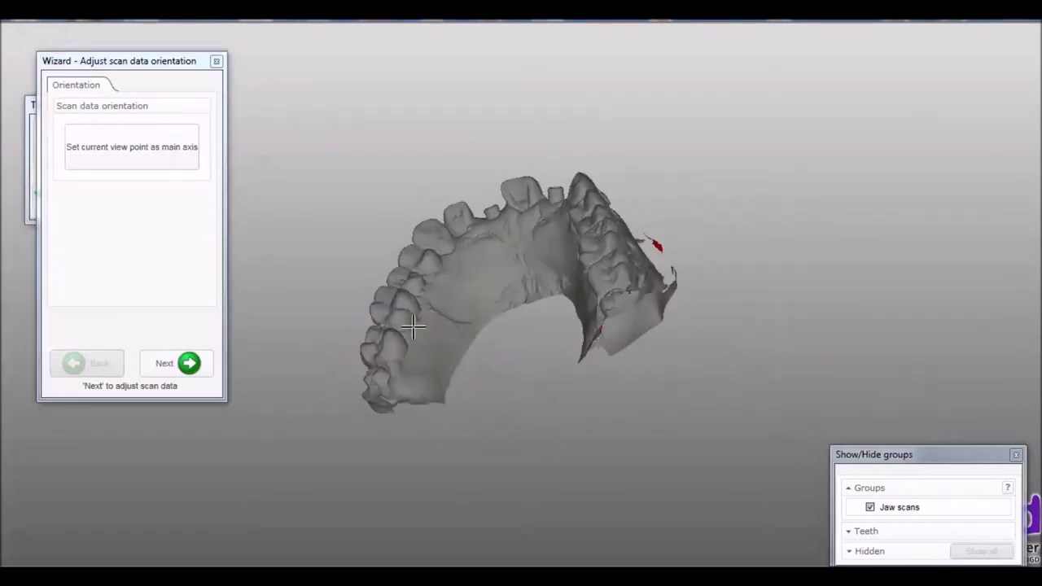
click(162, 366)
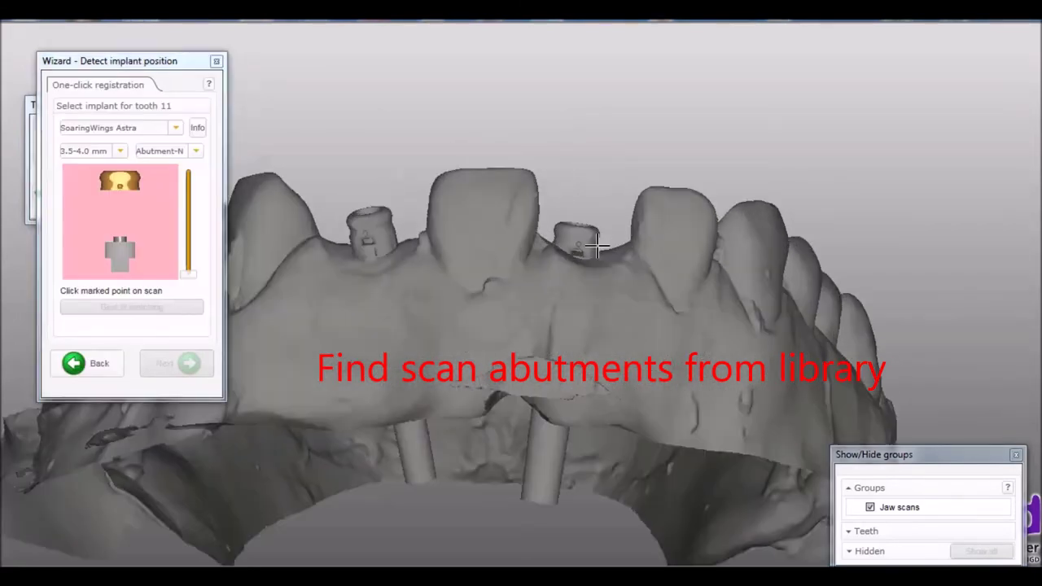
- Best-fit match the SoaringWings Astra implant to the tooth 11 scan body
click(587, 253)
click(177, 308)
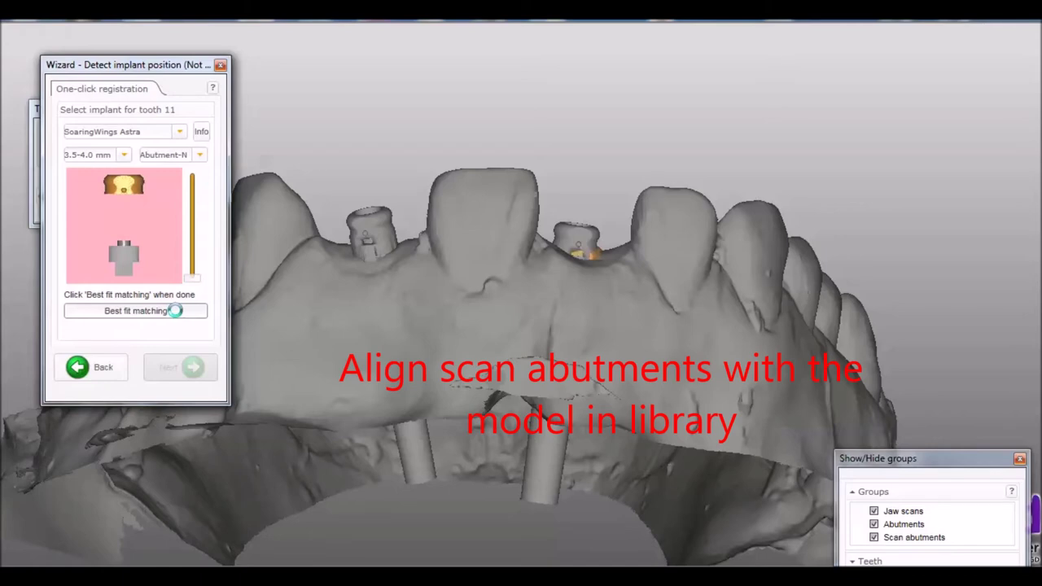
scroll(543, 219, up, 5)
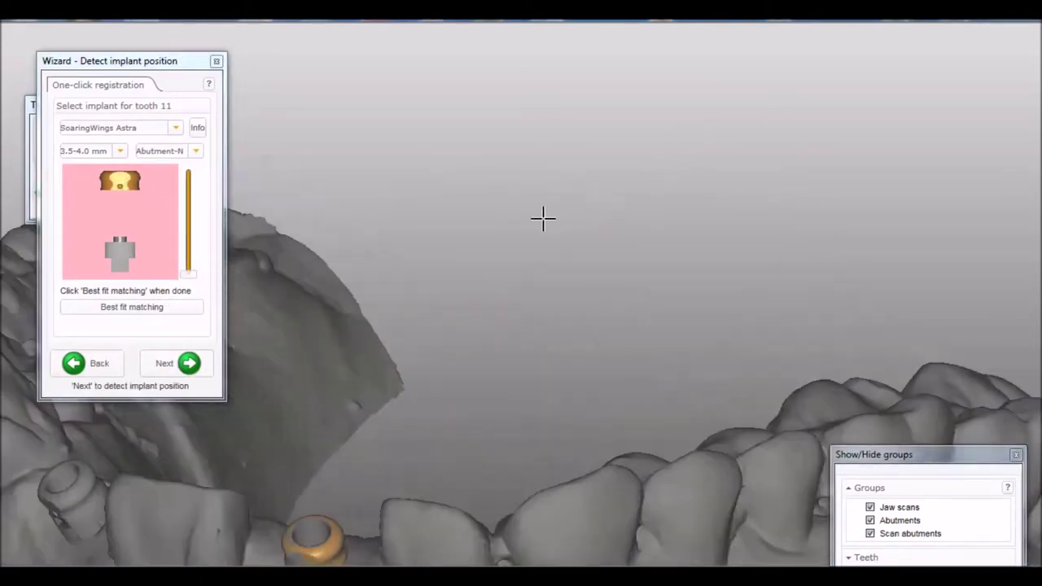
mouse_move(467, 407)
right_down()
mouse_move(561, 261)
mouse_move(559, 302)
mouse_move(519, 232)
right_up()
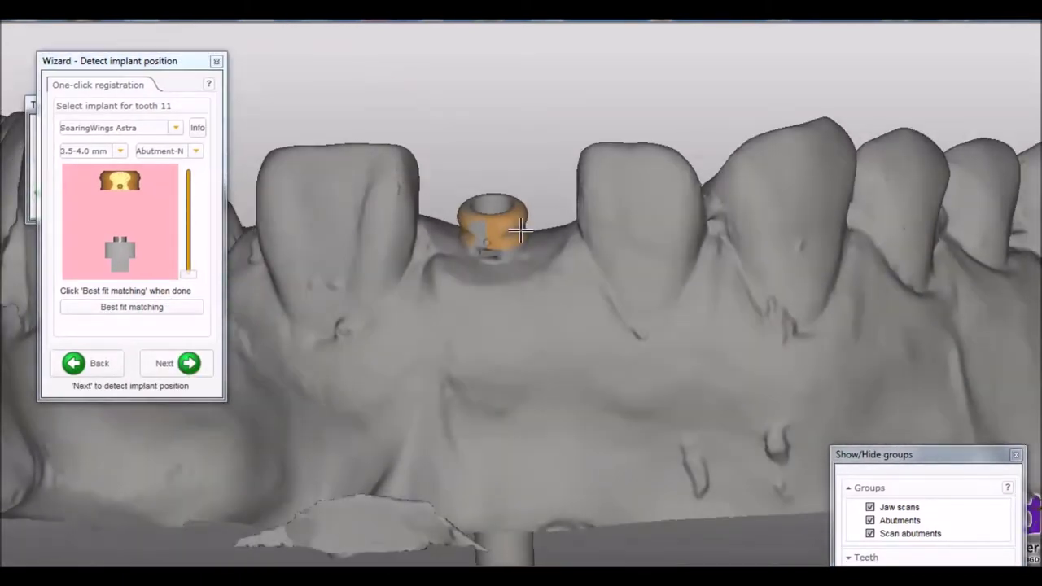
click(172, 309)
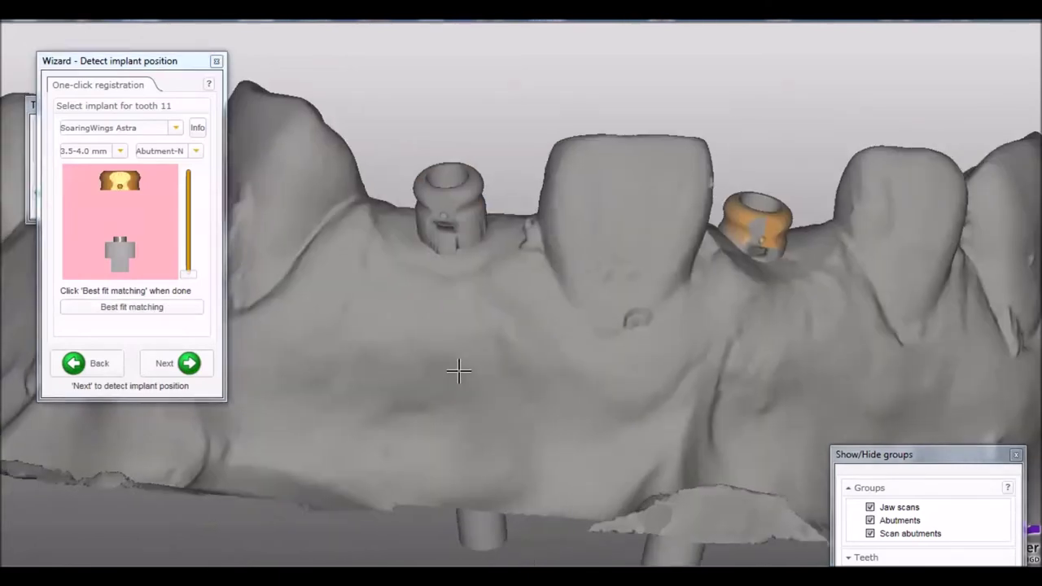
- Best-fit match the implant at tooth 22 and proceed to the emergence profile step
click(174, 364)
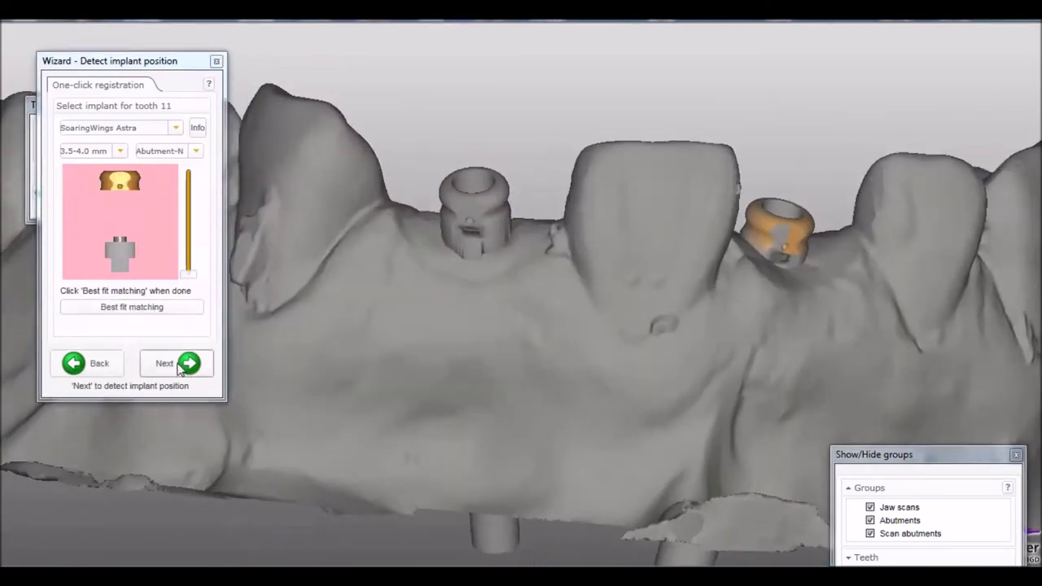
click(161, 309)
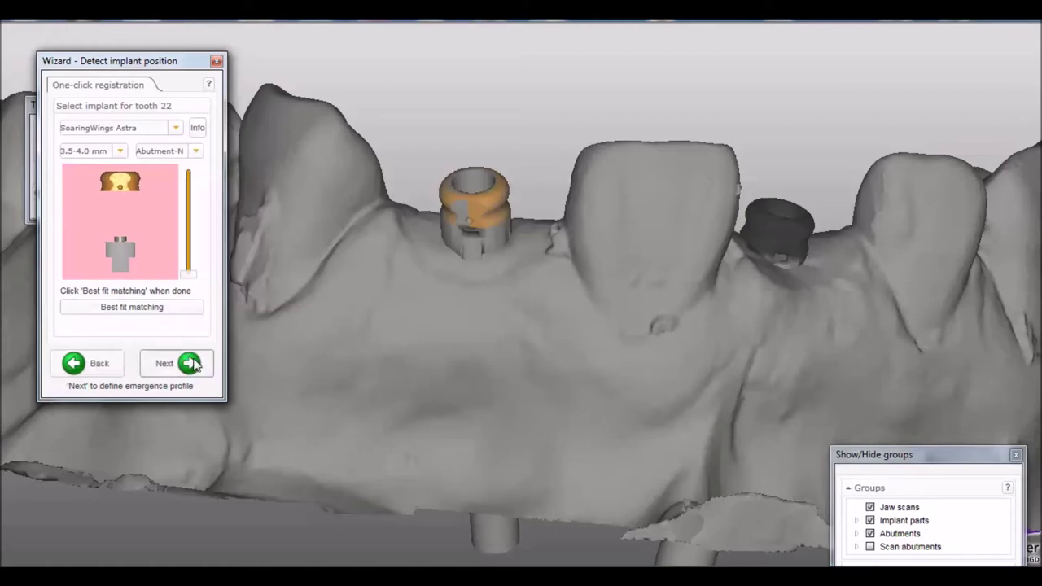
click(192, 364)
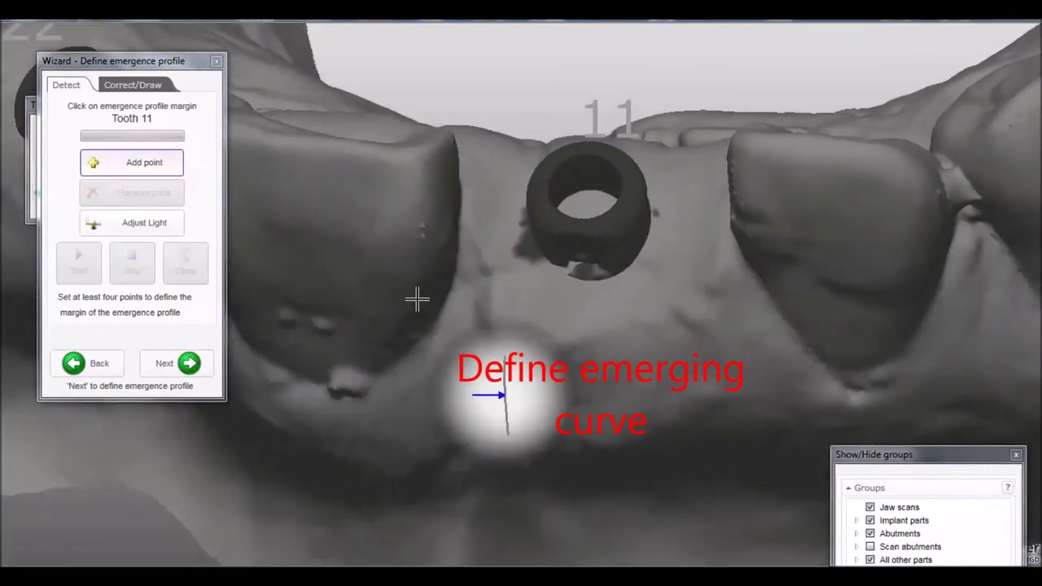
- Hand-draw a closed emergence margin around the tooth 11 implant and accept the margins for teeth 11 and 22
click(132, 85)
drag(513, 273, 537, 332)
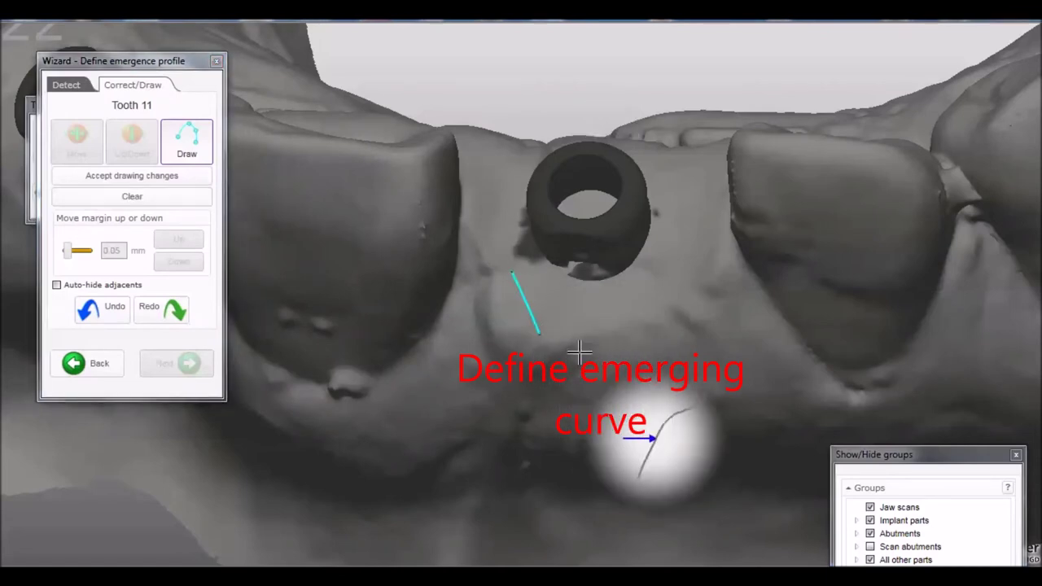
mouse_move(579, 352)
mouse_down()
mouse_move(669, 253)
mouse_move(675, 214)
mouse_up()
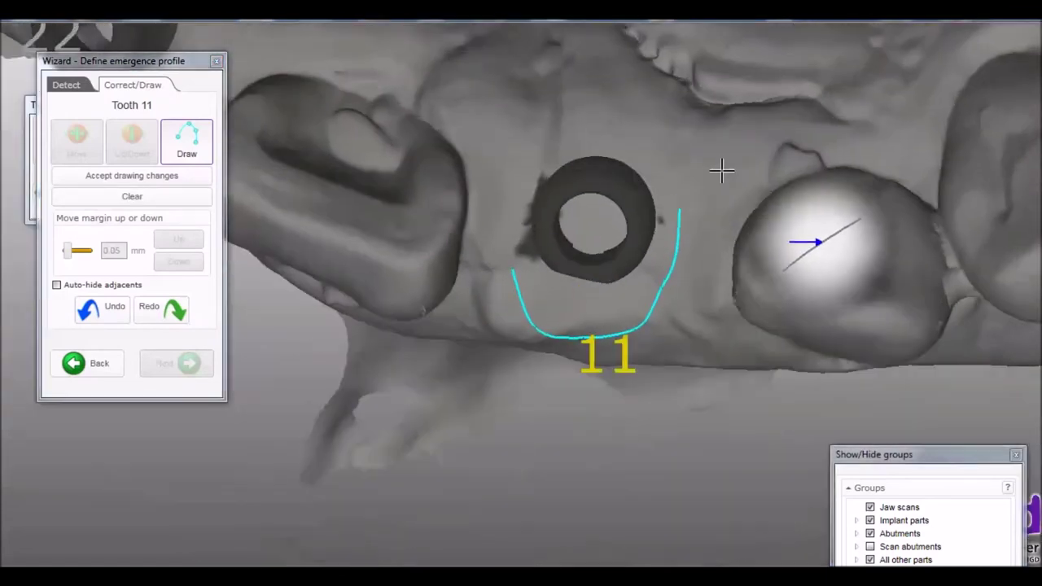
drag(668, 163, 540, 152)
drag(528, 189, 513, 229)
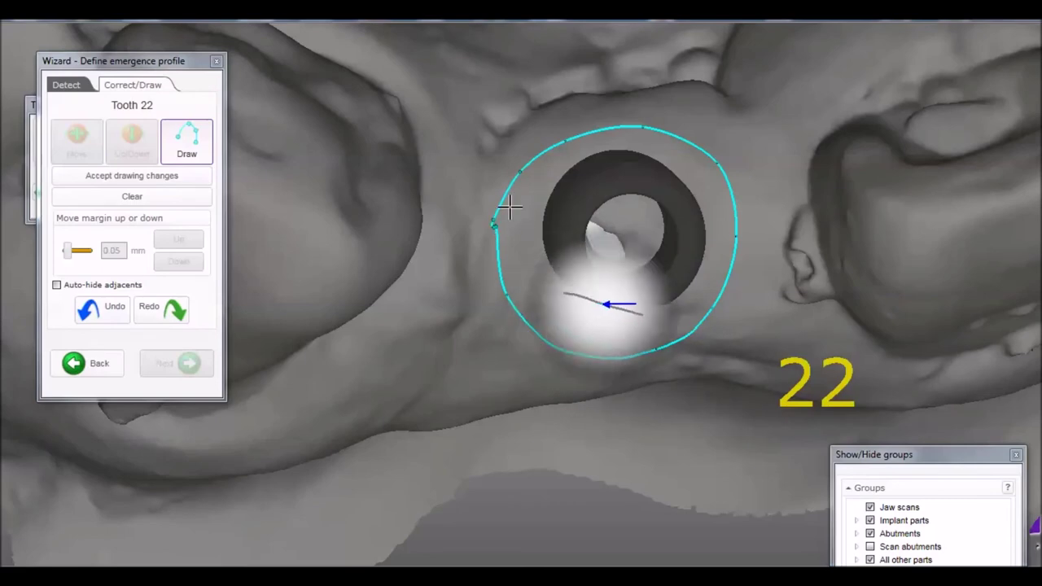
mouse_move(728, 318)
right_down()
mouse_move(728, 298)
mouse_move(661, 353)
right_up()
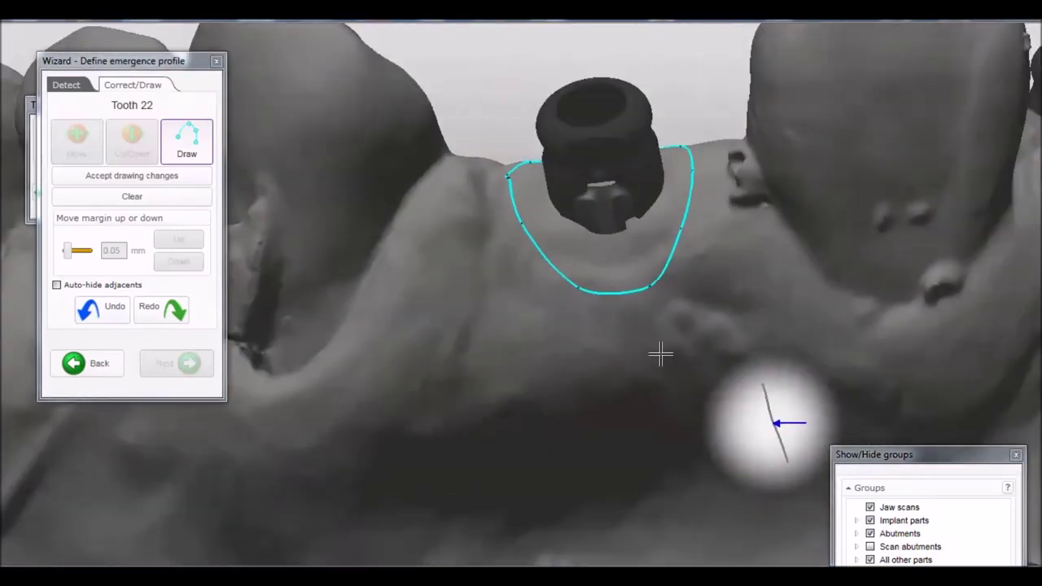
click(163, 176)
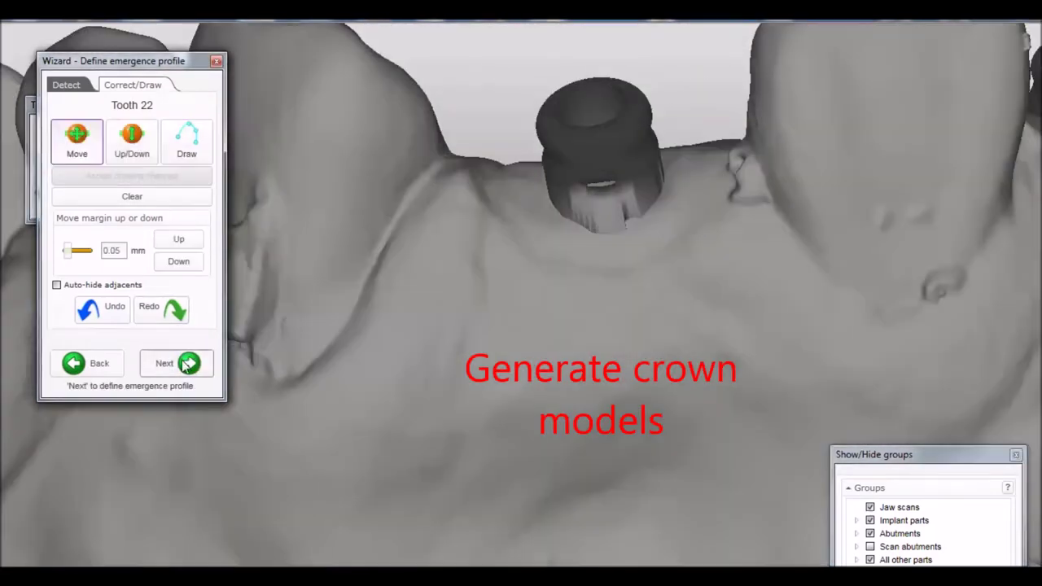
click(185, 364)
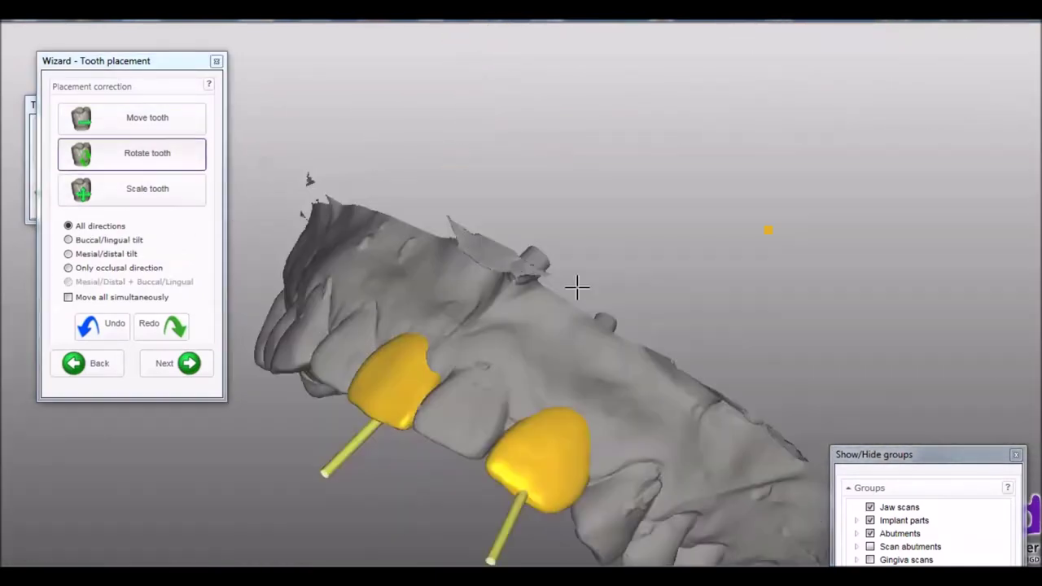
- Review the crowns over teeth 11 and 22, accept them, and turn on Freeform for the abutment bottoms
right_drag(577, 287, 518, 391)
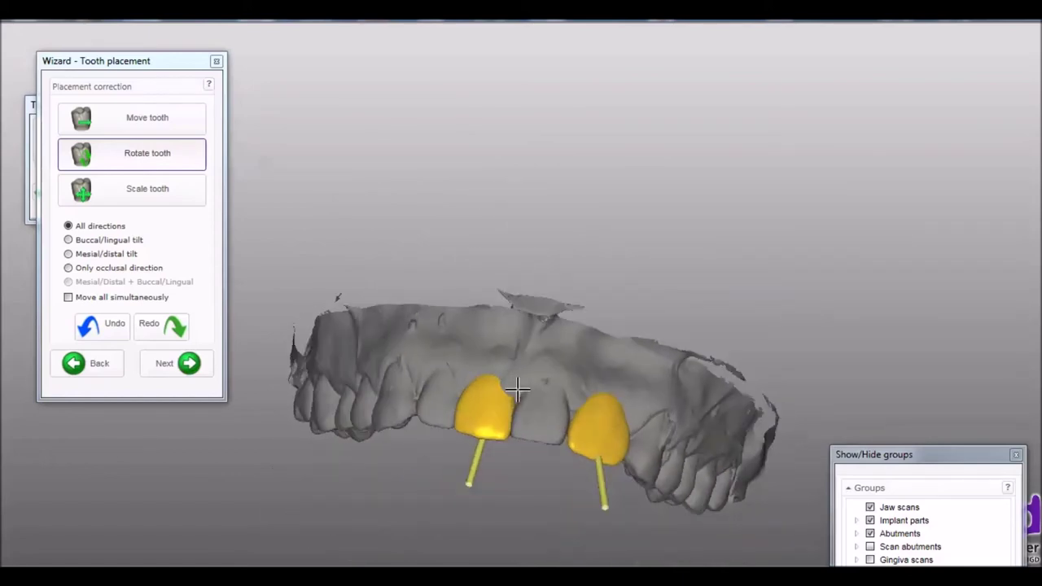
scroll(582, 372, up, 3)
right_drag(564, 221, 598, 209)
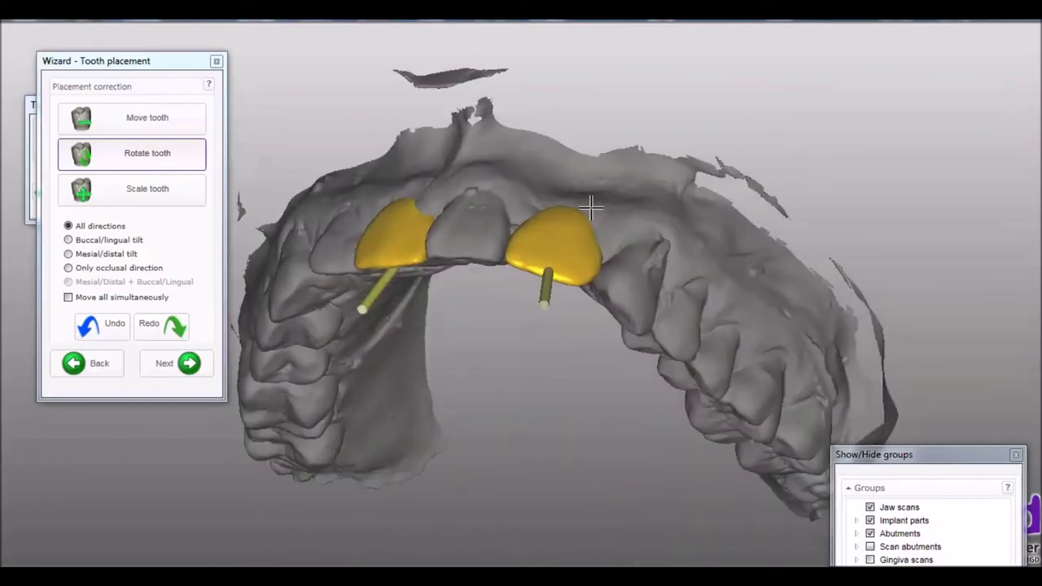
click(196, 364)
mouse_move(526, 423)
right_down()
mouse_move(502, 432)
mouse_move(516, 418)
mouse_move(372, 220)
mouse_move(375, 141)
right_up()
click(64, 168)
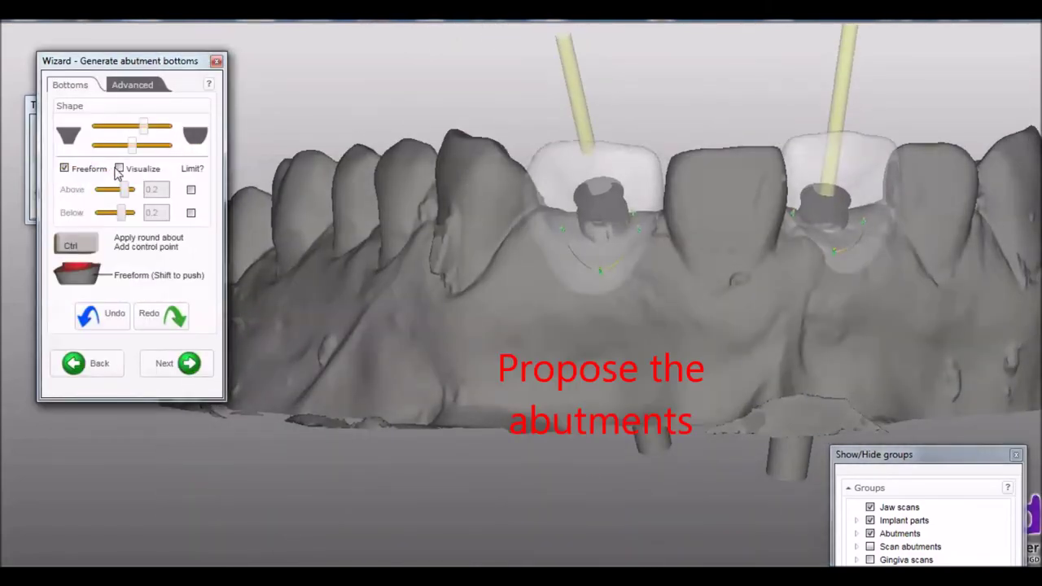
- Enable Visualize, make the jaw scan transparent, and hide Full anatomic to view the implants
click(151, 169)
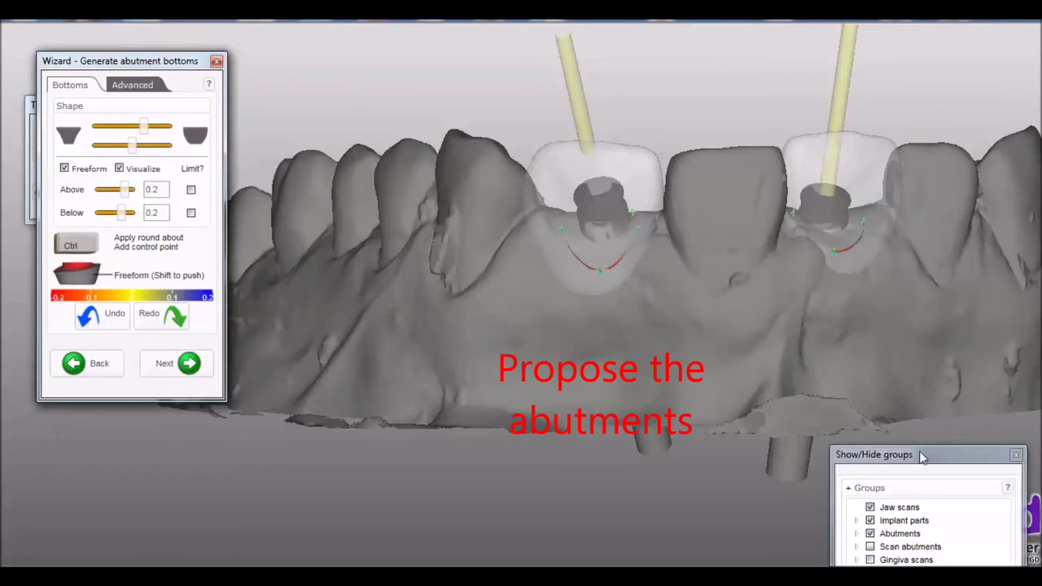
drag(919, 454, 984, 267)
drag(1000, 324, 983, 324)
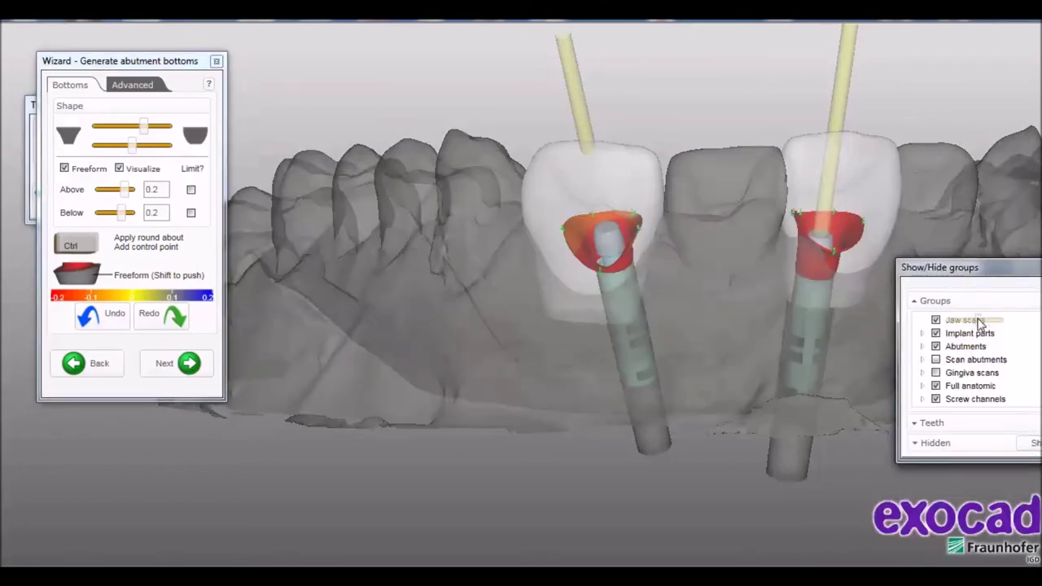
click(936, 386)
mouse_move(814, 383)
right_down()
mouse_move(744, 365)
mouse_move(651, 280)
right_up()
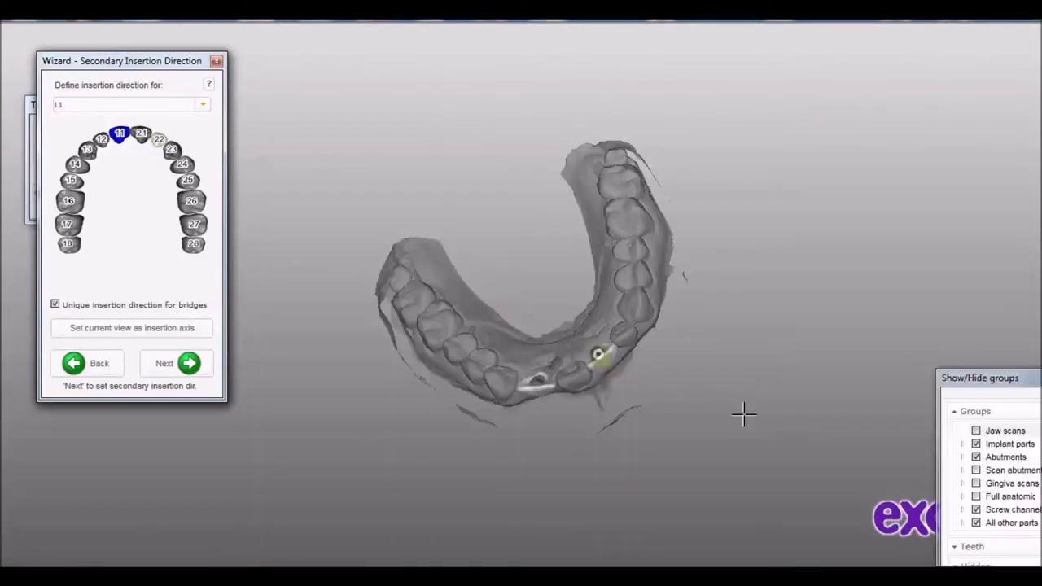
- Use the current view as the insertion axis for tooth 22 and proceed to Abutment Design
scroll(659, 322, up, 5)
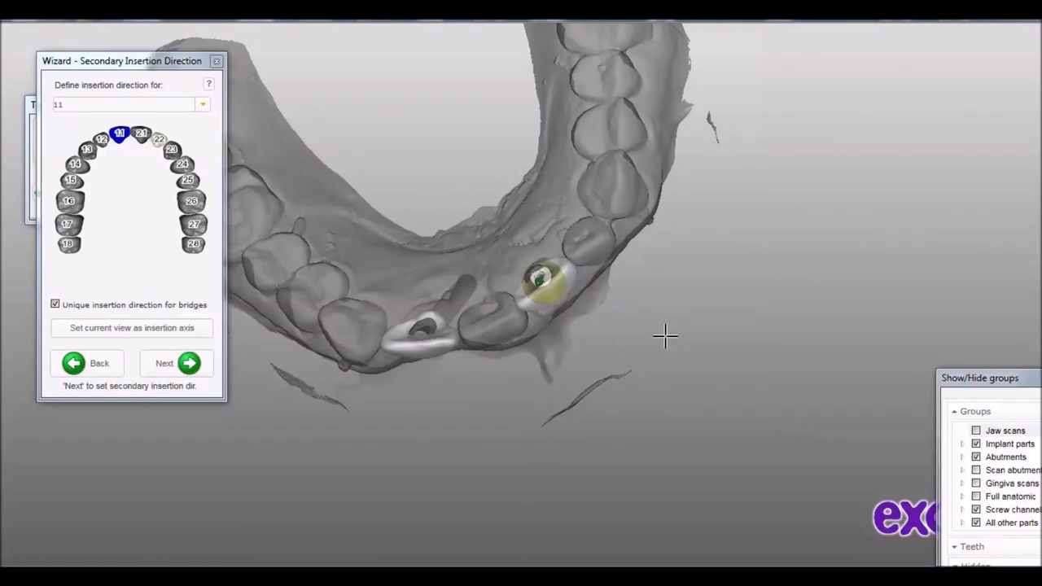
click(201, 368)
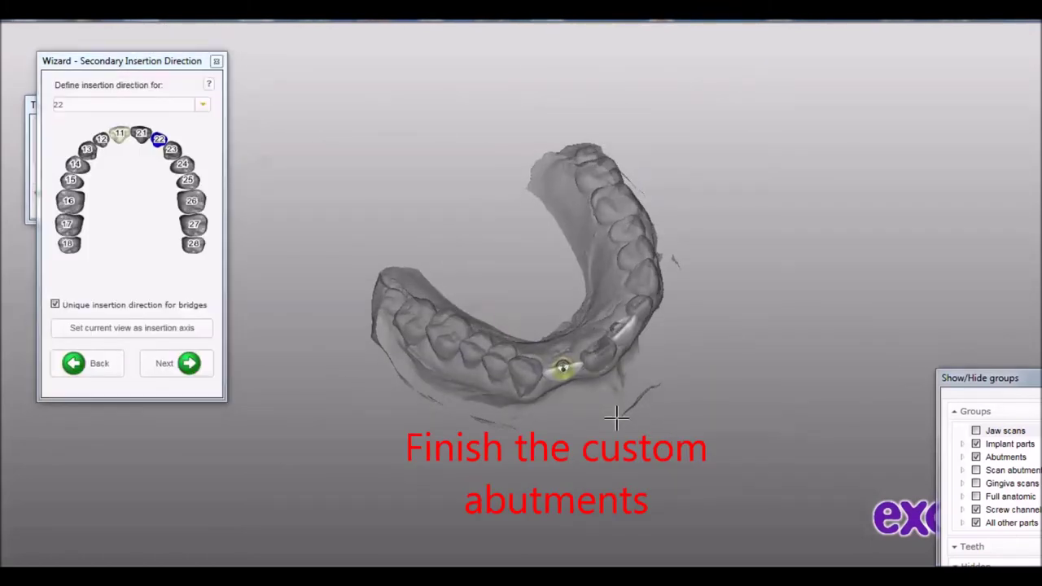
click(173, 330)
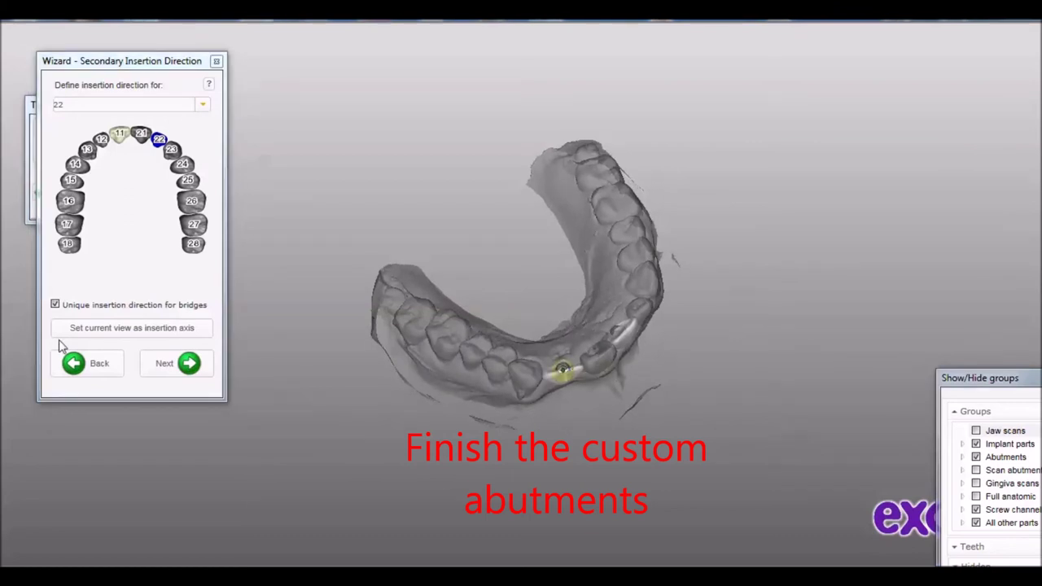
click(168, 328)
click(175, 364)
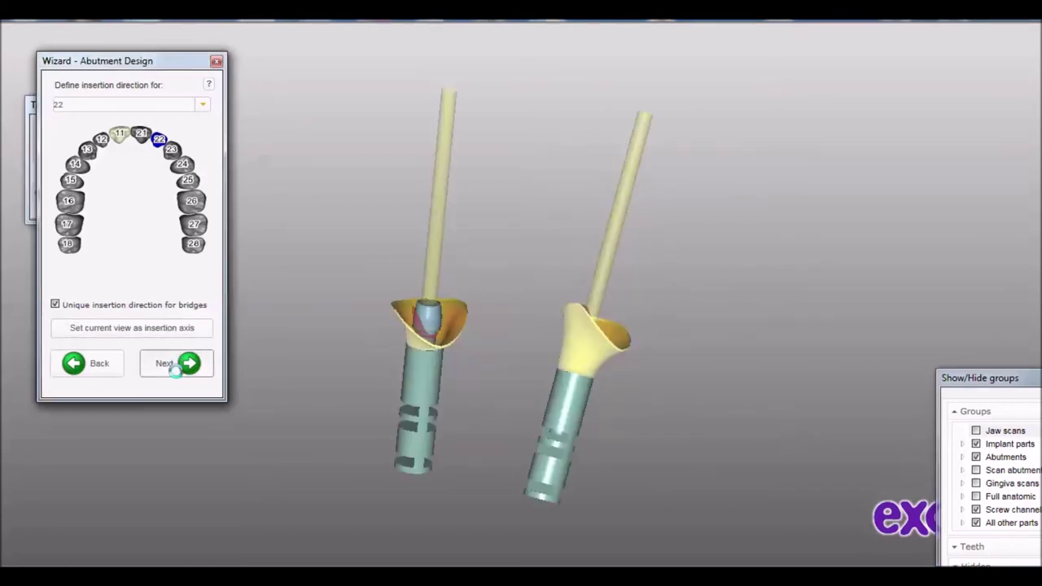
- Show the full anatomic crowns and drag the abutment top points to fit inside the crown outlines
click(978, 497)
right_drag(765, 351, 899, 309)
scroll(907, 298, up, 5)
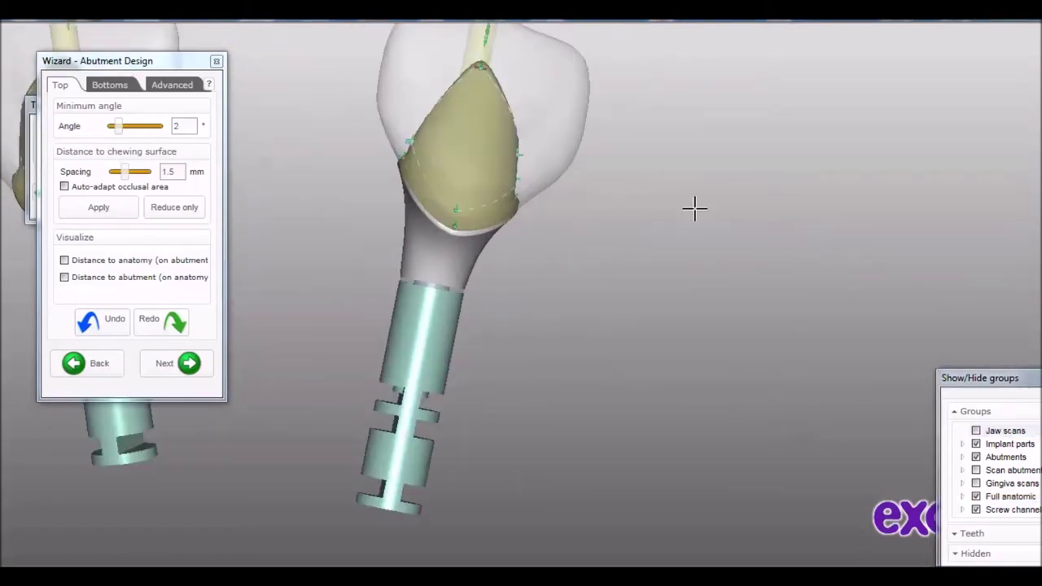
right_drag(650, 189, 742, 351)
scroll(709, 198, up, 3)
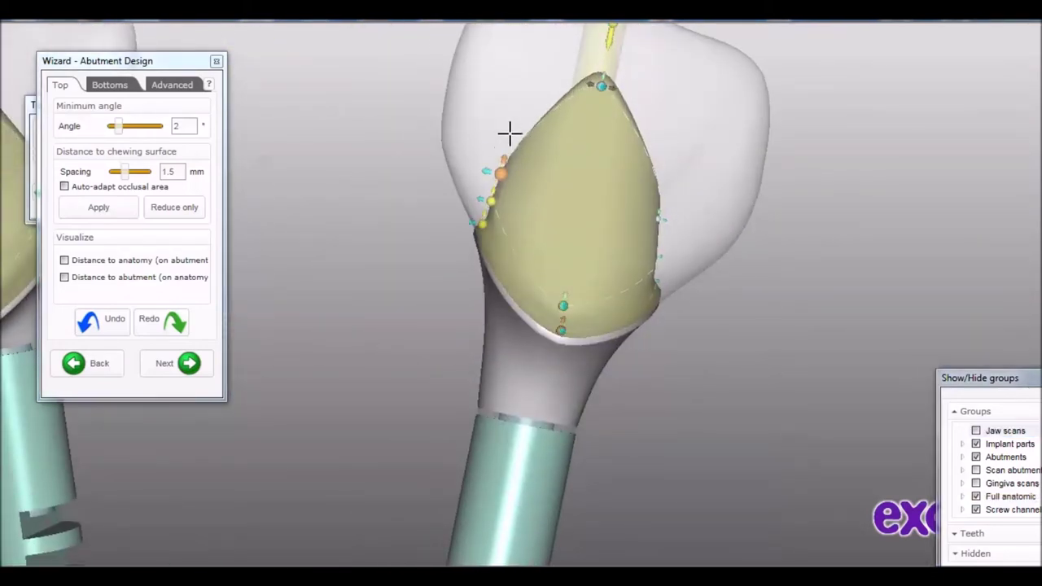
drag(506, 147, 517, 84)
drag(660, 204, 667, 120)
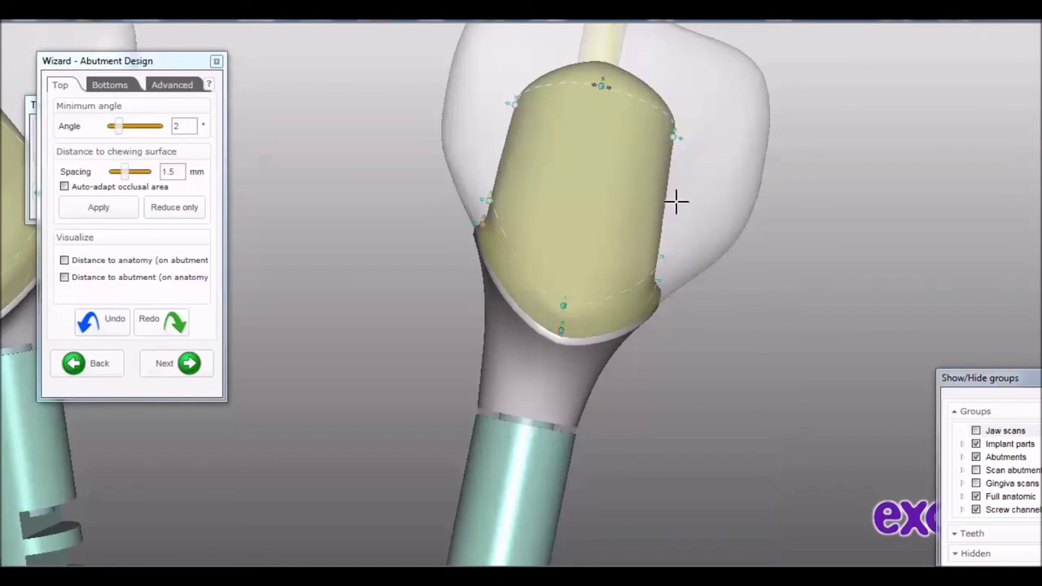
click(187, 363)
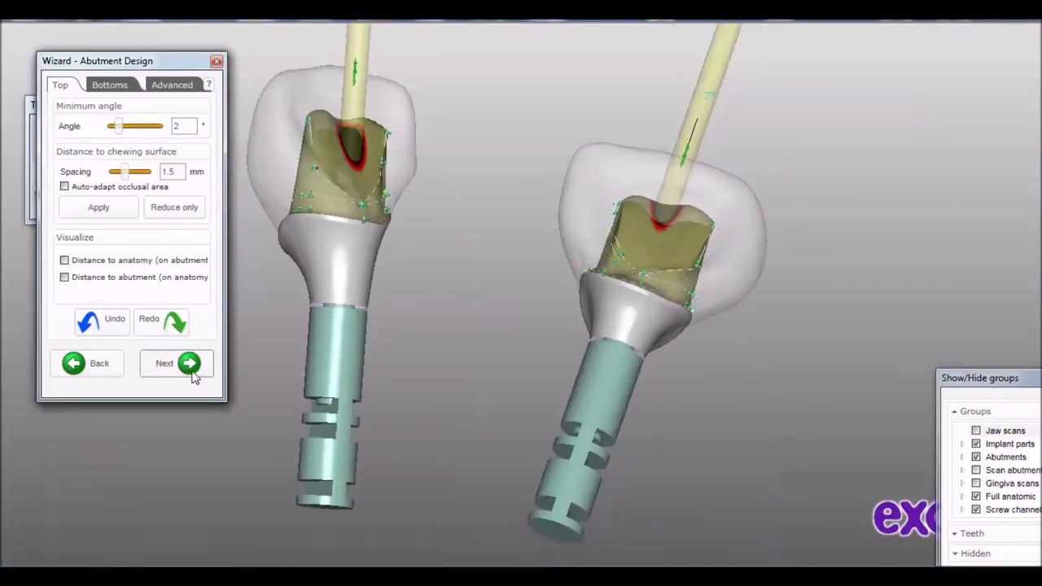
click(204, 371)
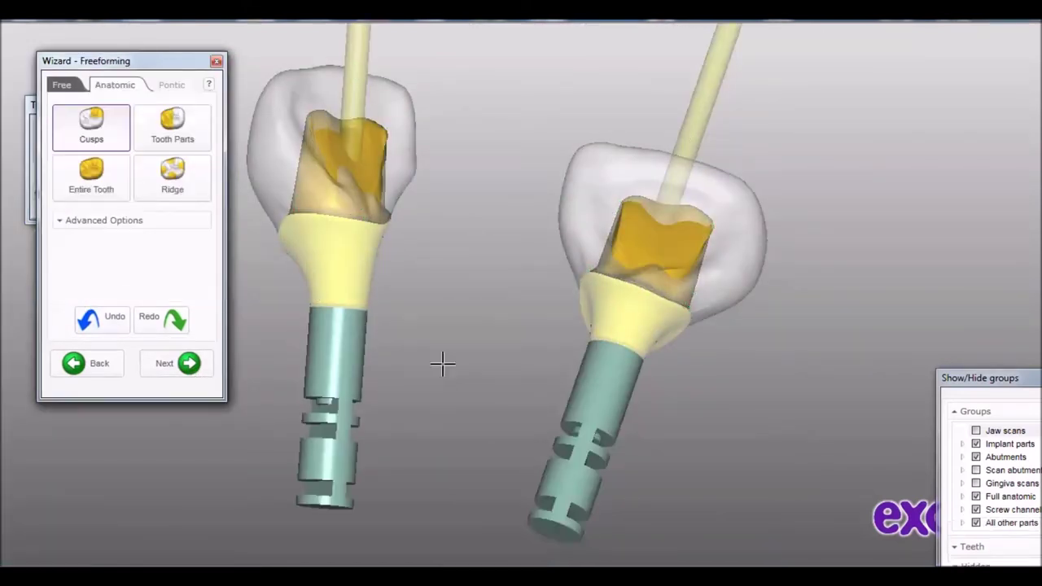
- Select the Smooth/Flatten brush in the Free tools and hide the full anatomic crowns
mouse_move(445, 366)
right_down()
mouse_move(448, 284)
mouse_move(317, 282)
right_up()
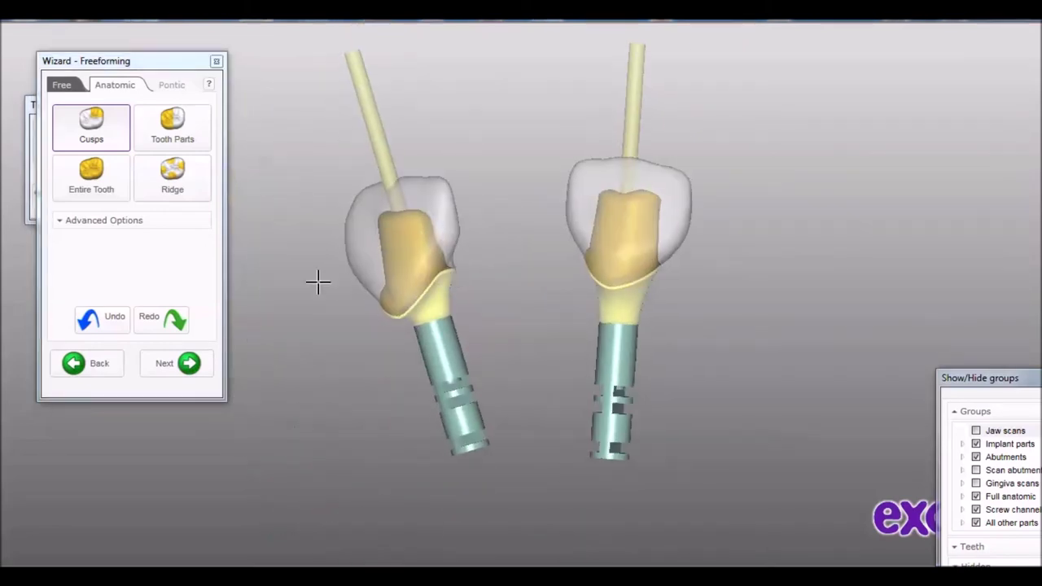
click(63, 85)
click(183, 129)
scroll(455, 326, up, 2)
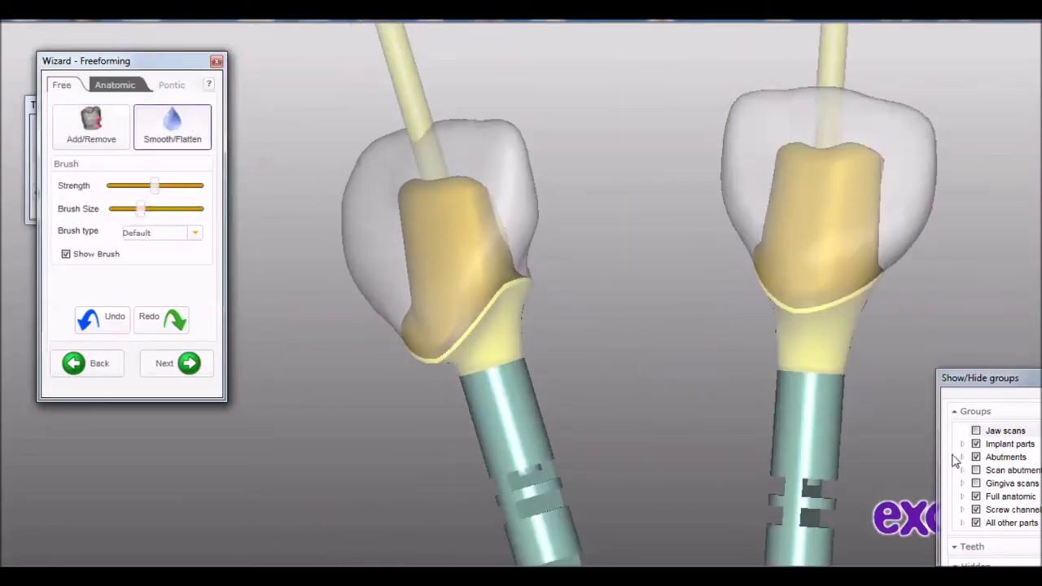
click(976, 498)
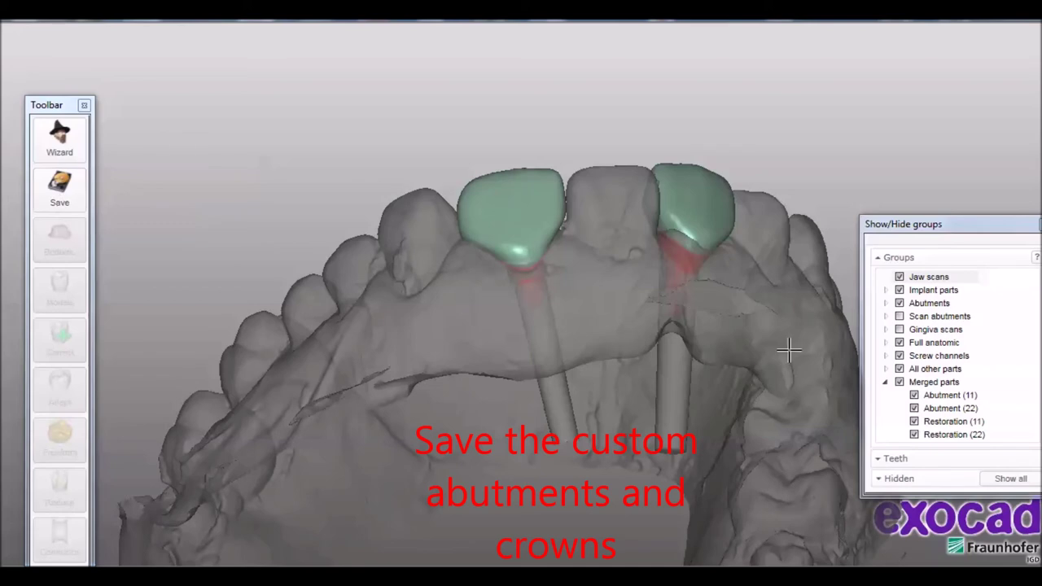
- Hide the jaw scan, toggle the tooth 11 abutment and tooth 22 crown, then return to GuideMia
right_drag(630, 382, 800, 212)
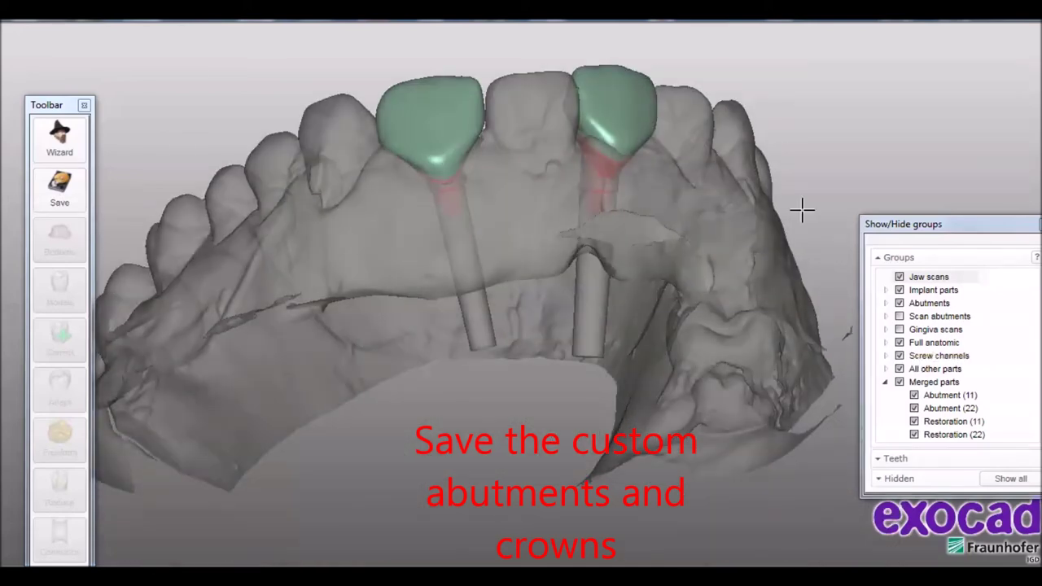
click(900, 277)
click(914, 395)
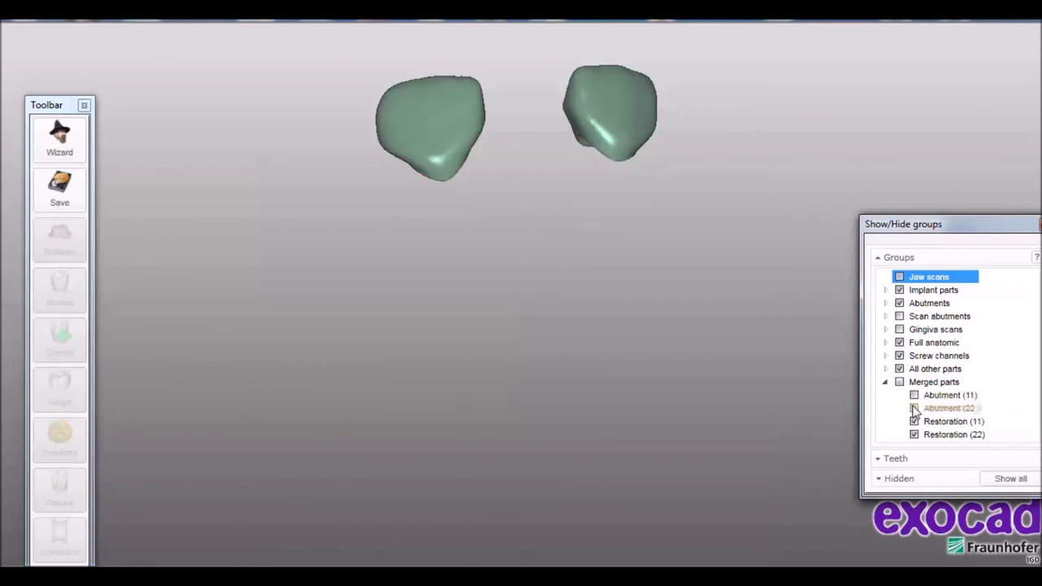
click(914, 396)
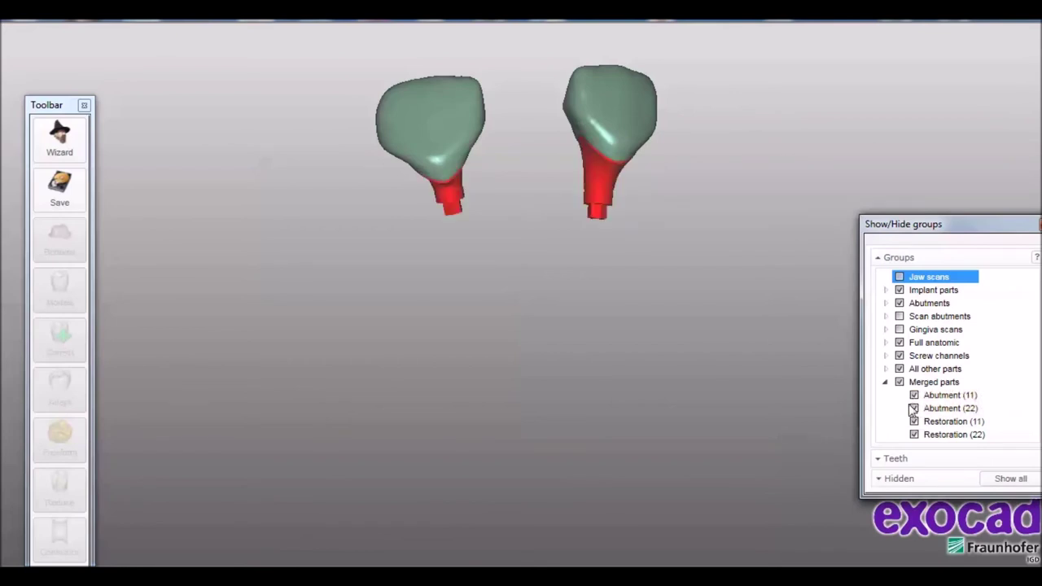
click(915, 435)
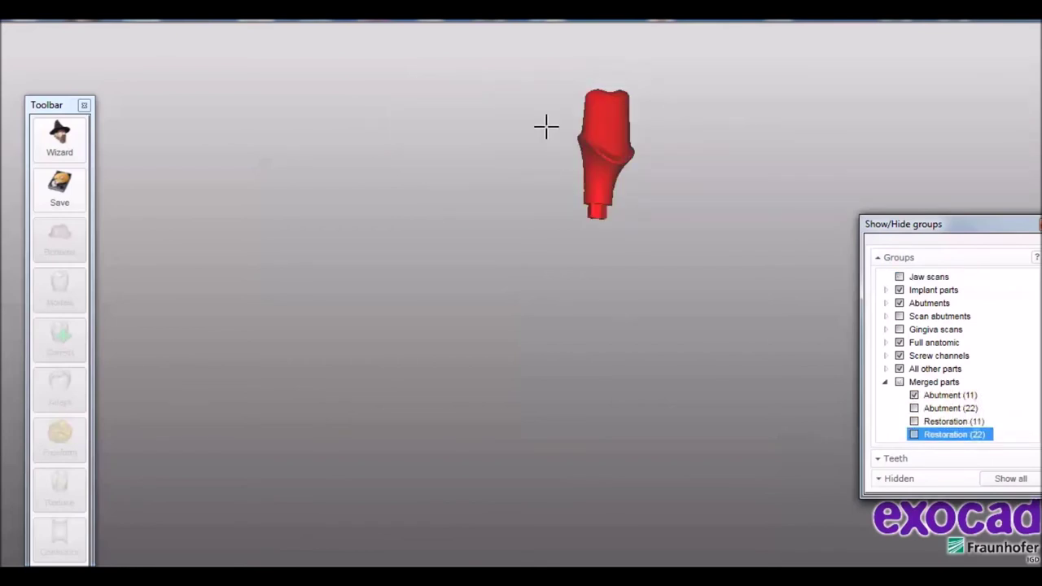
right_click(594, 129)
click(651, 405)
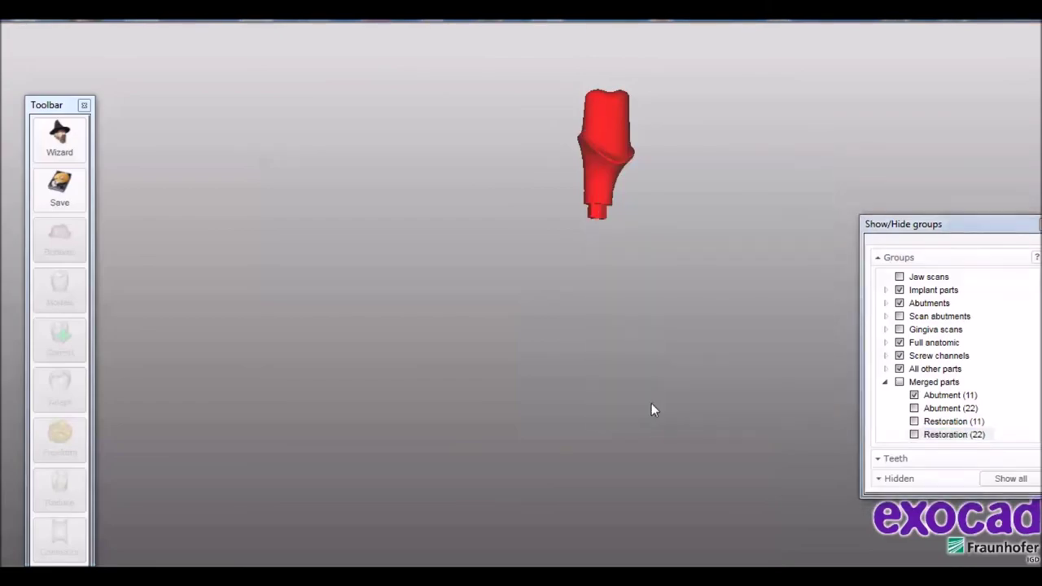
mouse_move(502, 286)
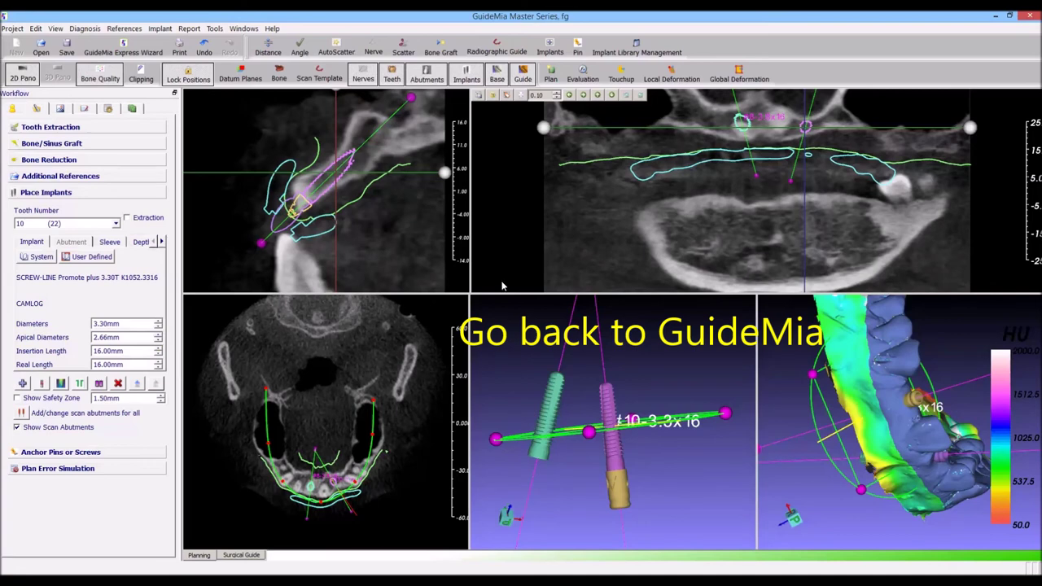
- Import the Tooth 11 and 22 new abutment and restoration STL files as additional scans
click(16, 29)
mouse_move(124, 29)
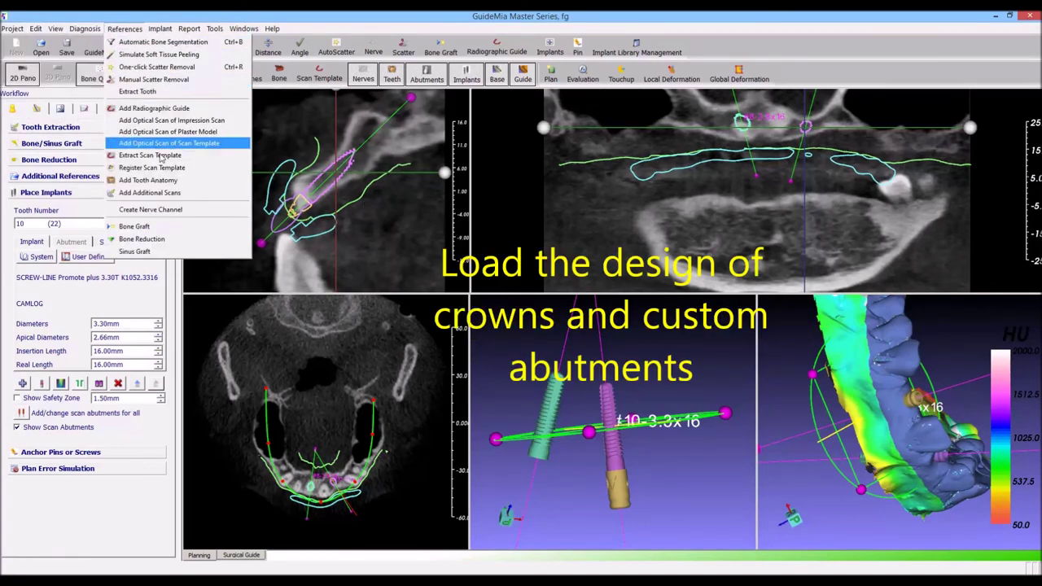
click(171, 197)
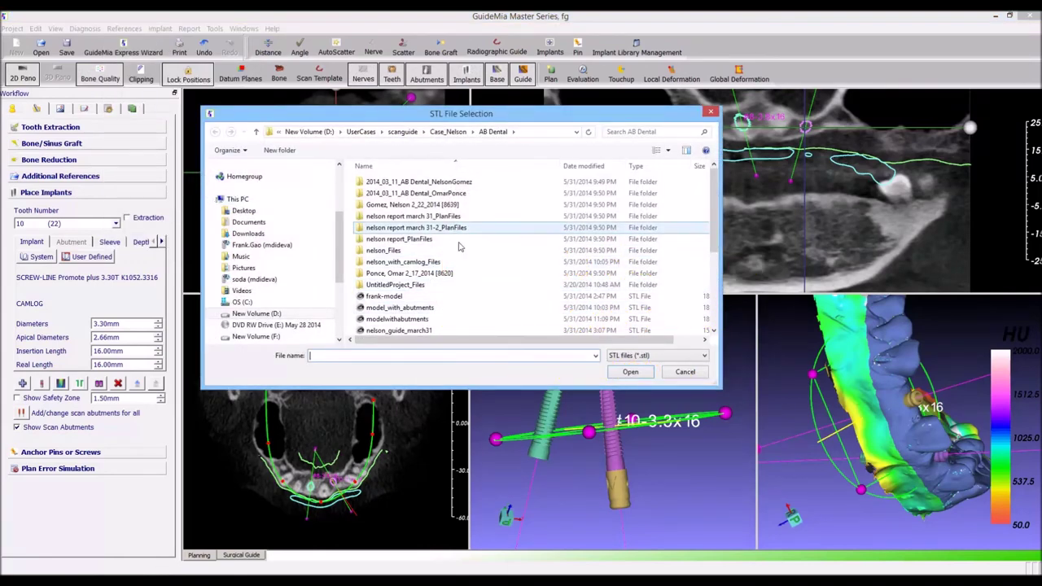
click(493, 308)
scroll(502, 316, down, 4)
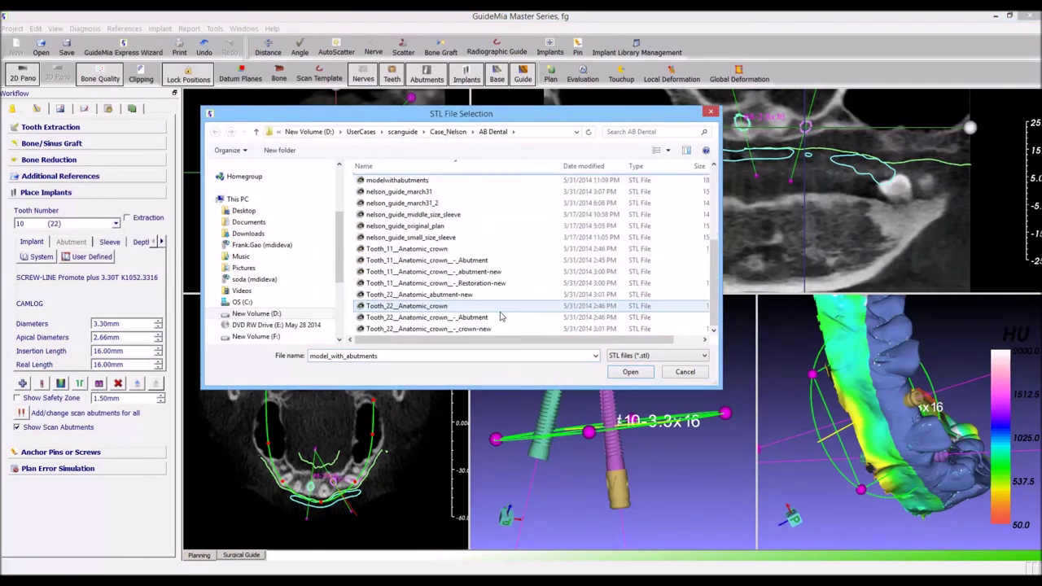
click(456, 272)
ctrl+click(456, 284)
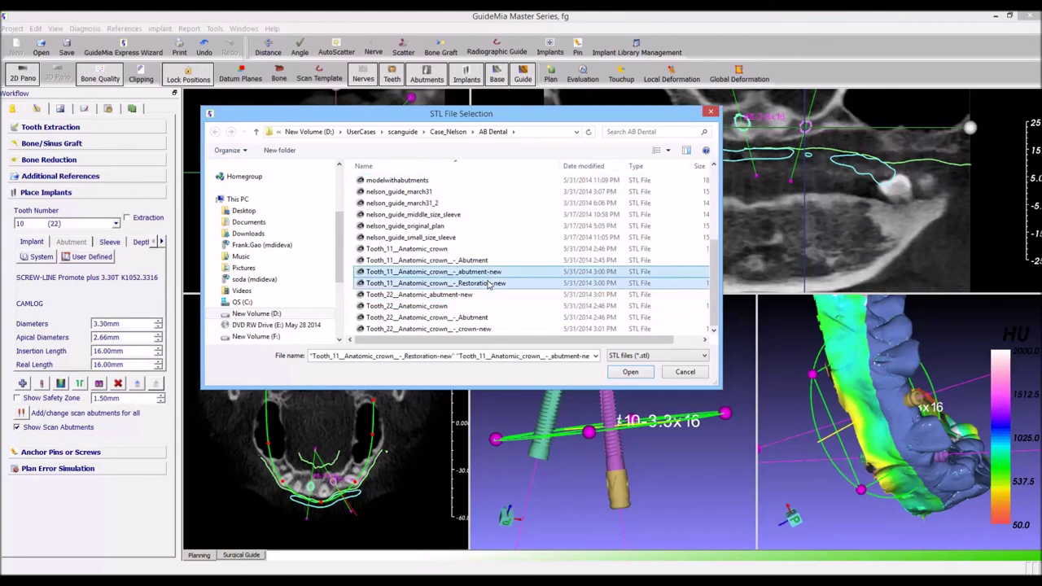
ctrl+click(465, 294)
click(627, 371)
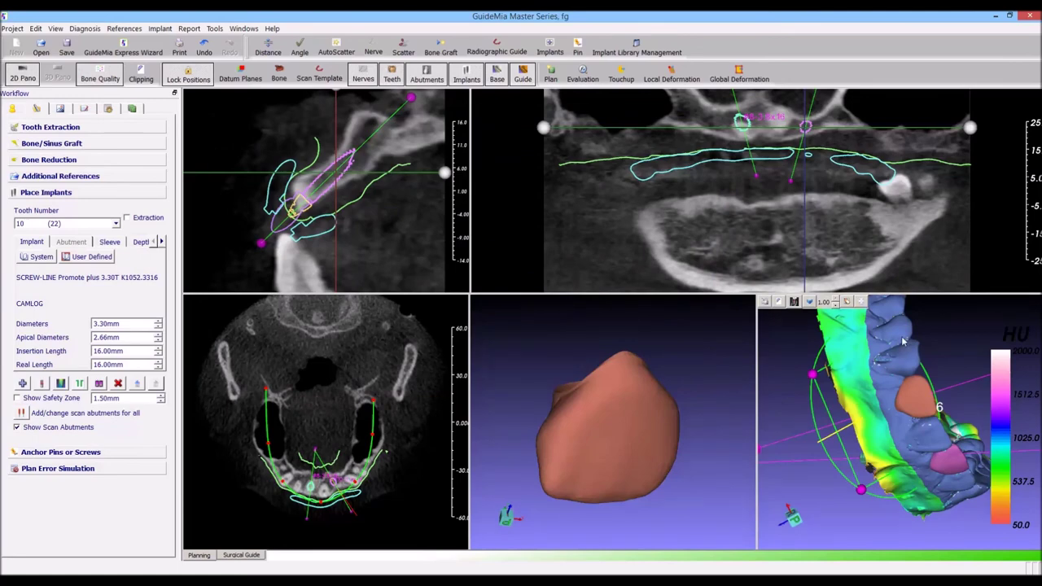
- Hide the bone and teeth scan surfaces and make the crown pink and translucent
mouse_move(917, 344)
mouse_down()
mouse_move(885, 293)
mouse_move(815, 343)
mouse_up()
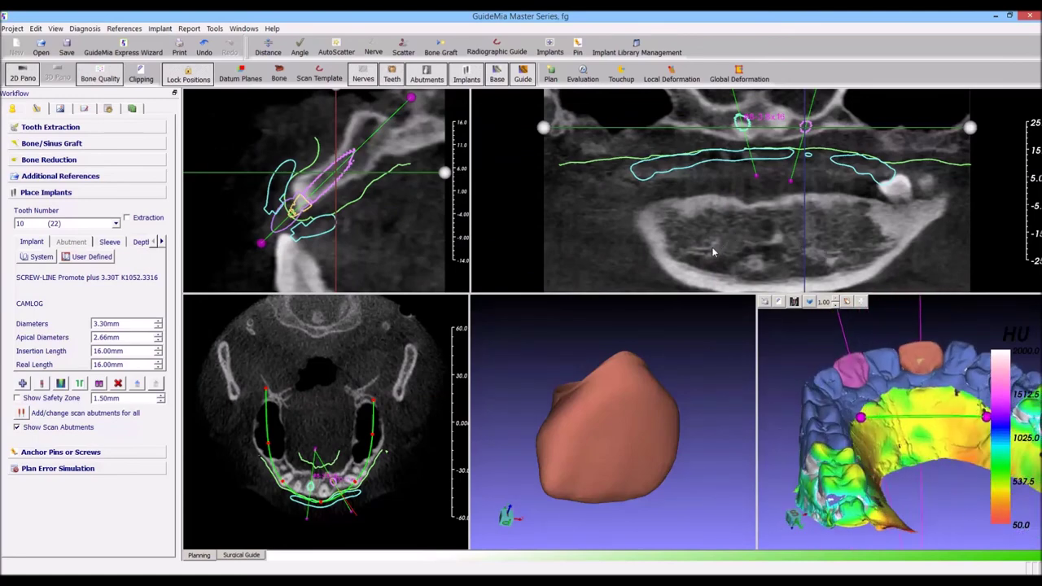
right_click(845, 370)
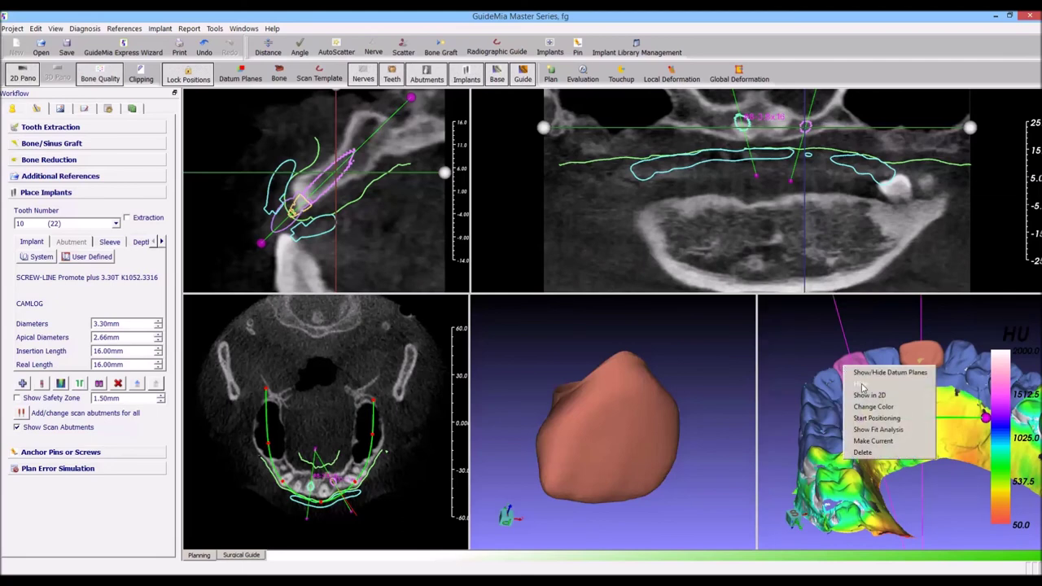
click(878, 380)
right_click(909, 356)
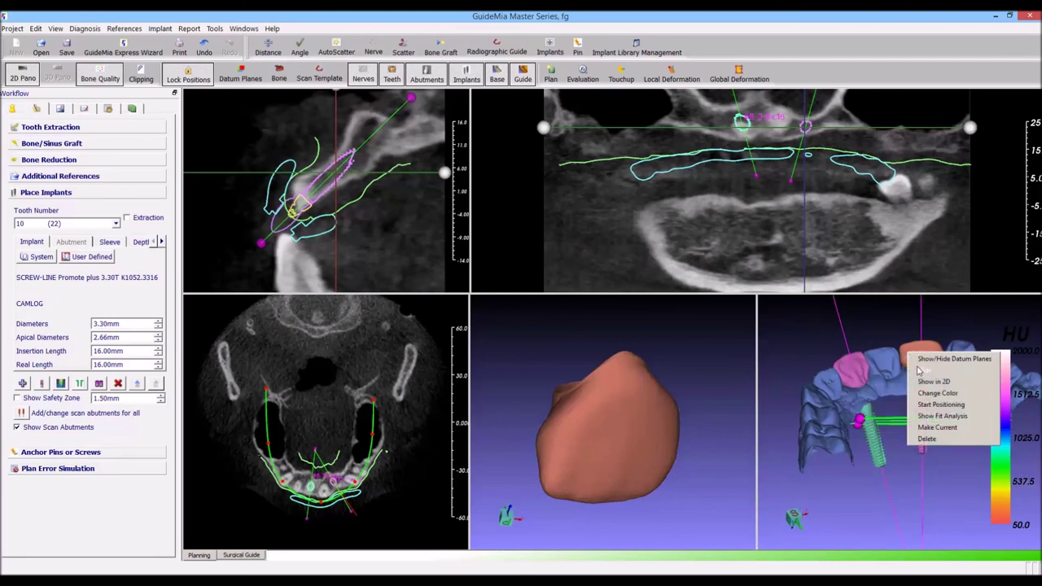
click(919, 372)
right_click(910, 361)
click(920, 375)
right_click(910, 356)
click(921, 373)
- Hide the crown on the left implant and display the scan template model
drag(892, 360, 847, 383)
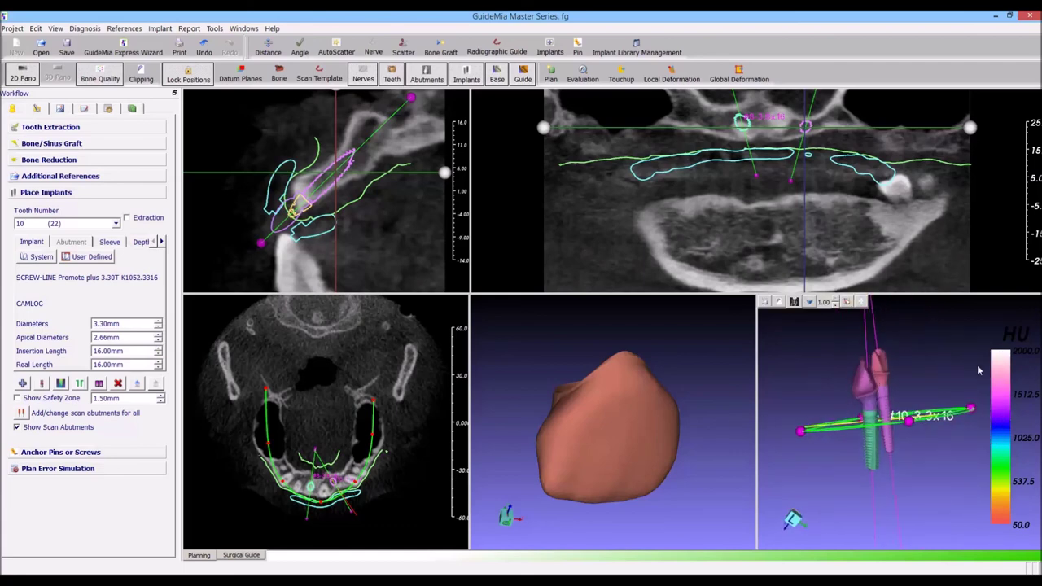
scroll(964, 393, up, 3)
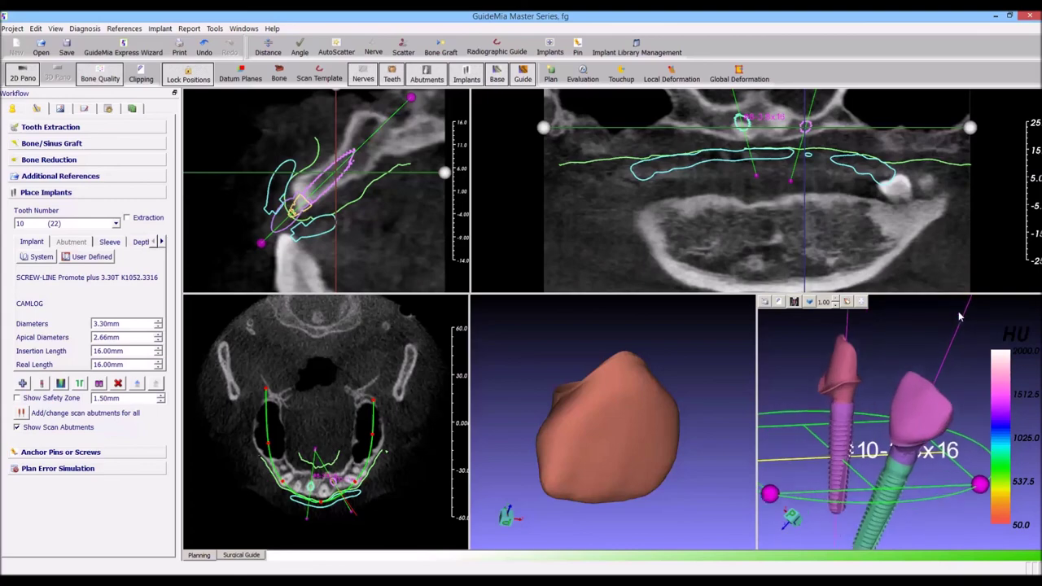
scroll(1002, 353, up, 3)
drag(1002, 354, 874, 396)
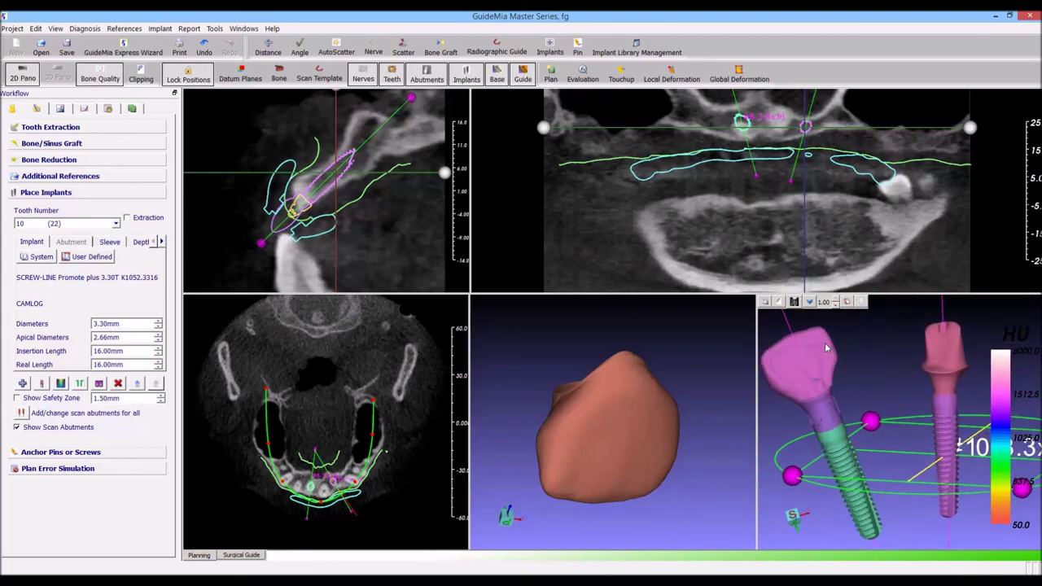
right_click(826, 349)
click(851, 364)
drag(863, 358, 884, 383)
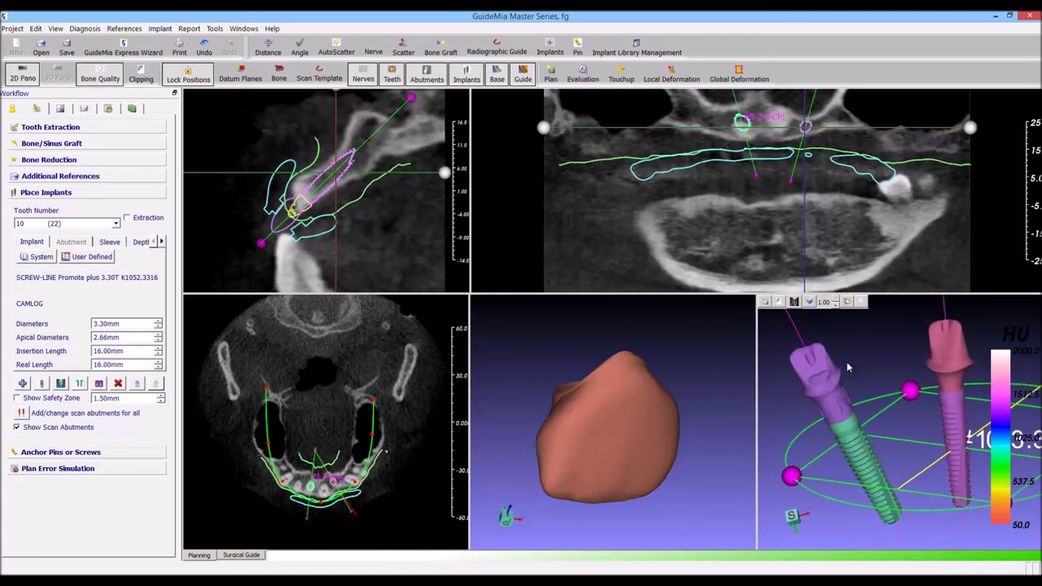
click(322, 74)
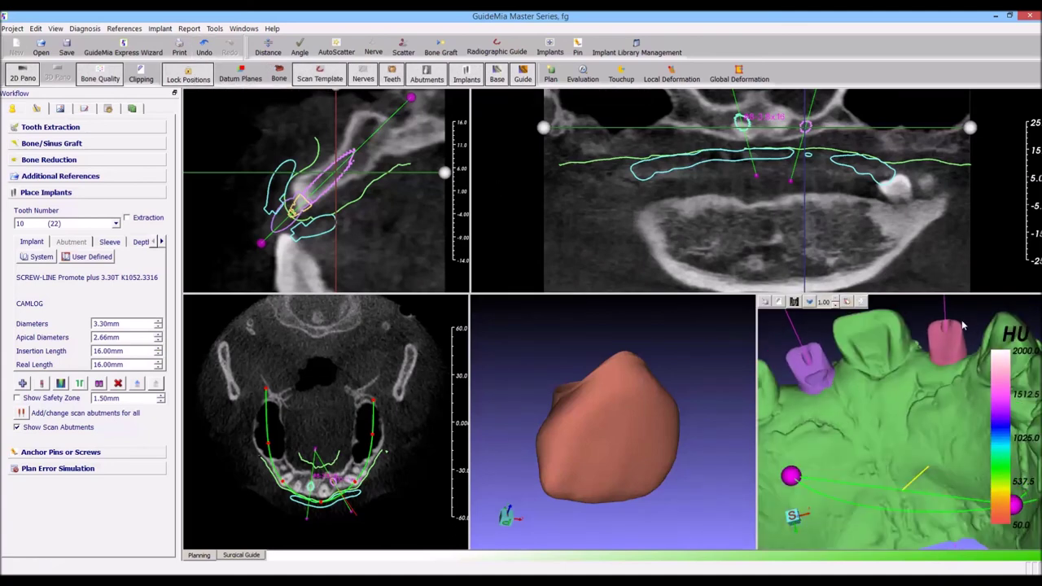